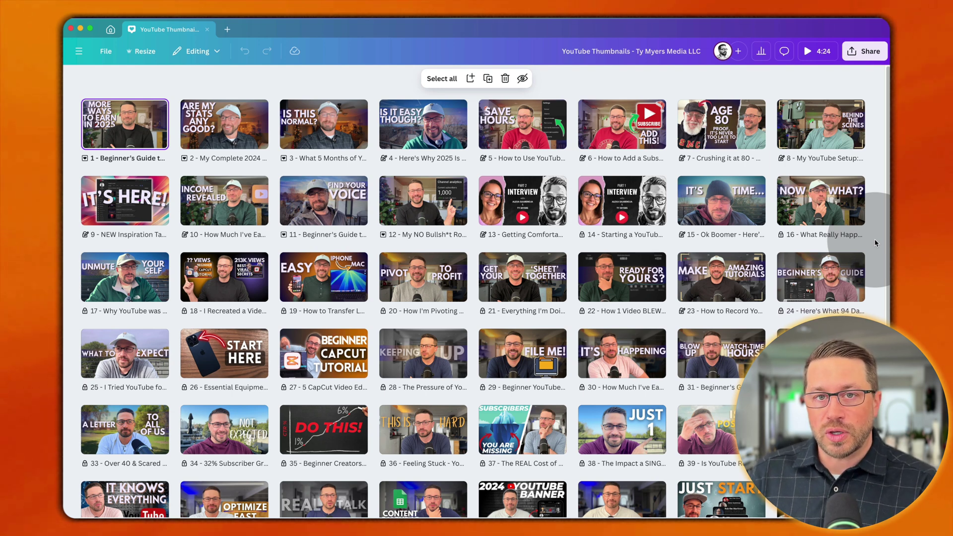
Step: Switch to Finder, open the 2_THUMBNAIL_ASSETS folder for the 2025-01-06 video and preview A_ROLL_THUMBNAIL.MOV
{"action": "left_click", "coordinate": [375, 84]}
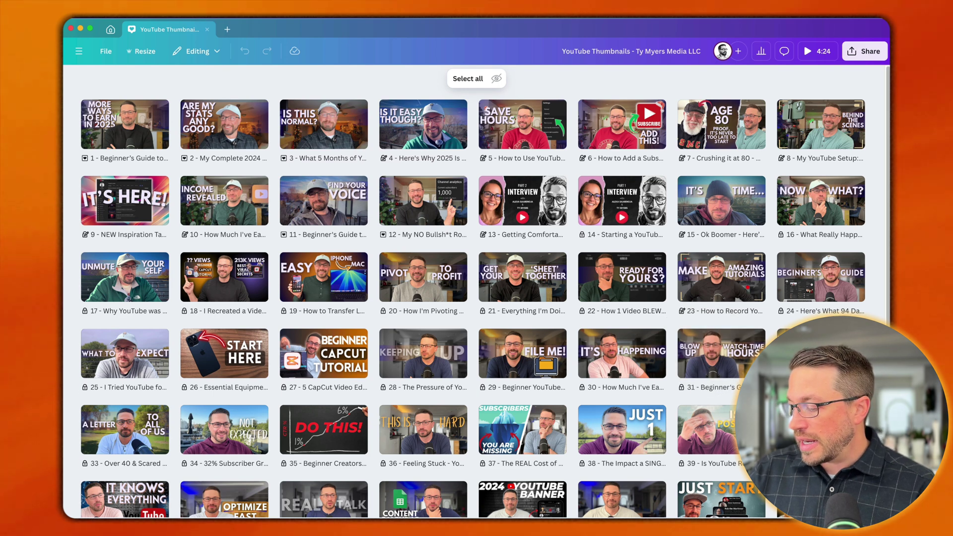
{"action": "double_click", "coordinate": [648, 305]}
{"action": "left_click", "coordinate": [849, 128]}
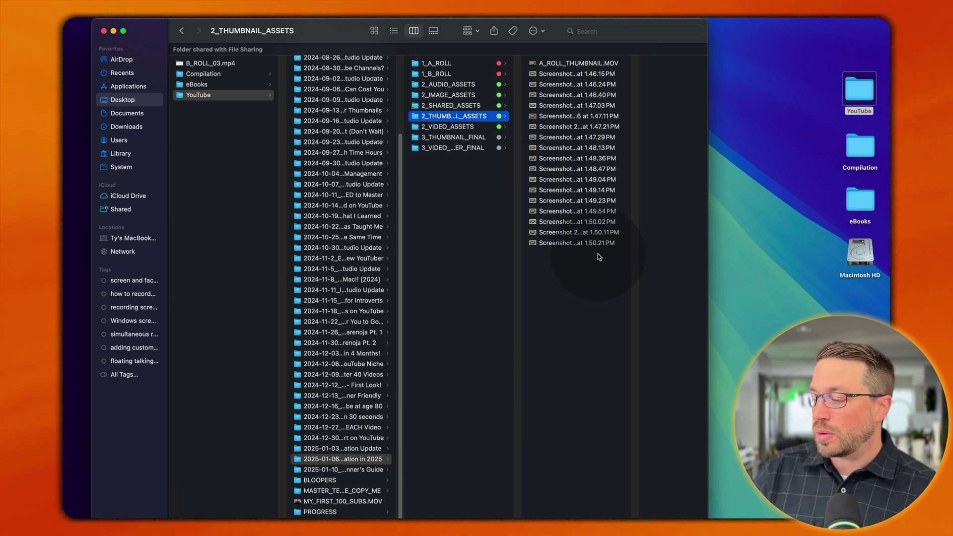
{"action": "left_click_drag", "start_coordinate": [598, 254], "coordinate": [556, 76]}
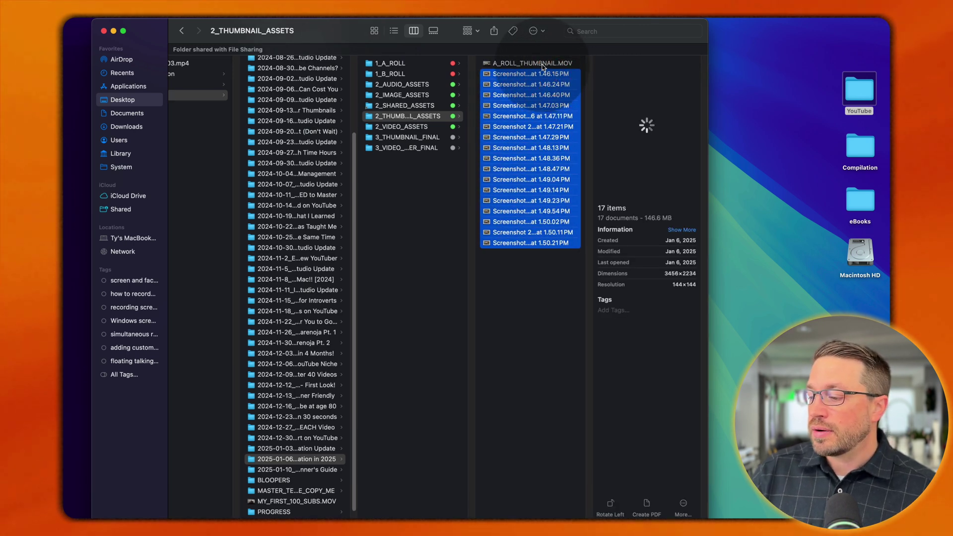
{"action": "left_click", "coordinate": [542, 64]}
{"action": "key", "text": "space"}
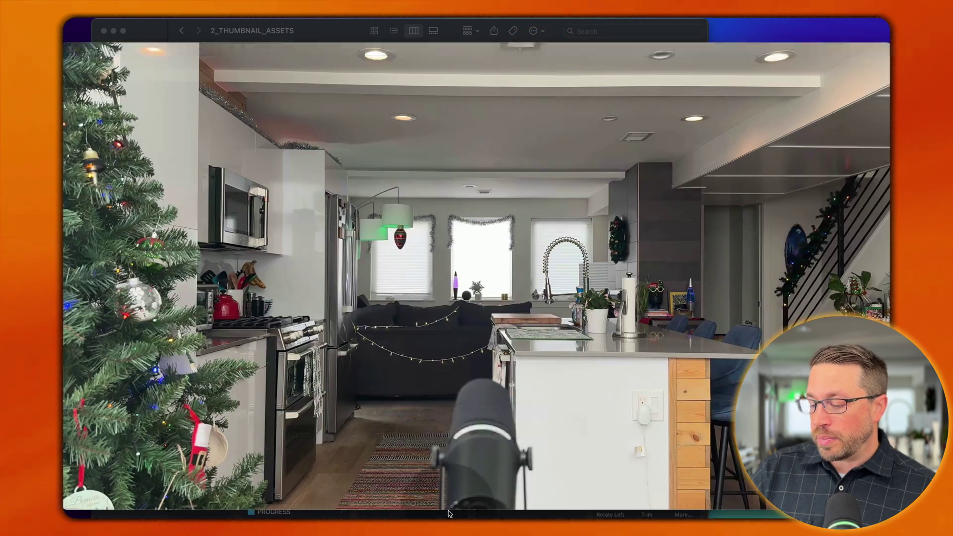
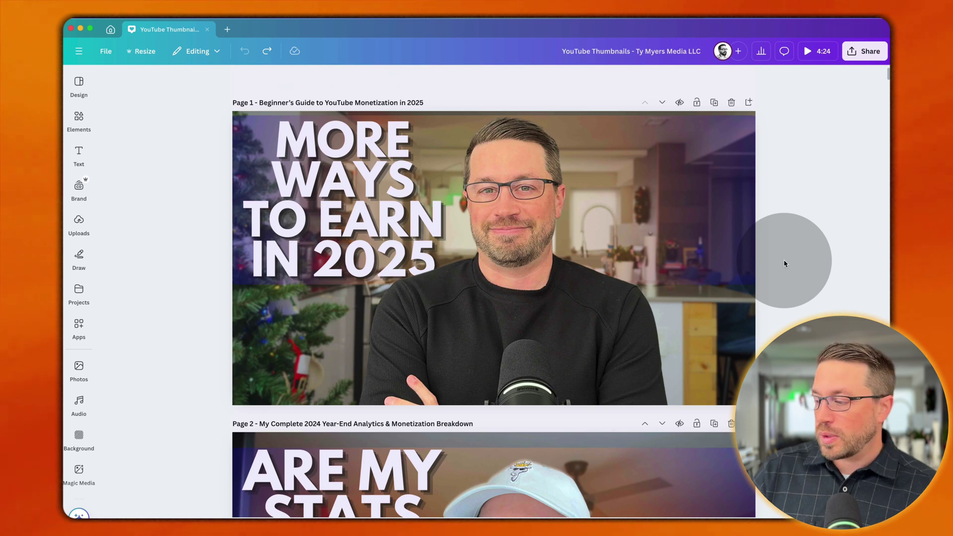
Step: Duplicate page 1 and retitle the first page "How to Use YouTube Premieres to Boost Engagement - Beginner's Guide"
{"action": "left_click", "coordinate": [686, 152]}
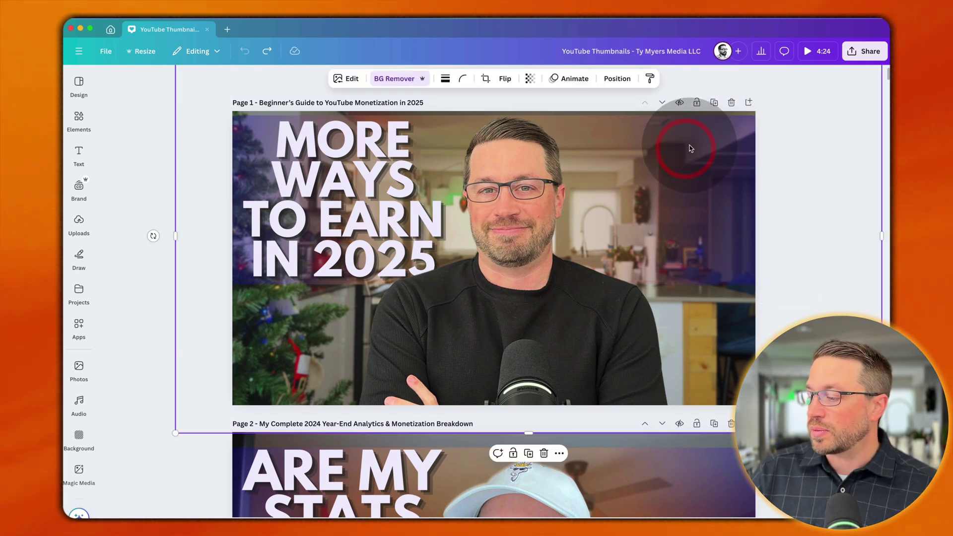
{"action": "left_click", "coordinate": [714, 102]}
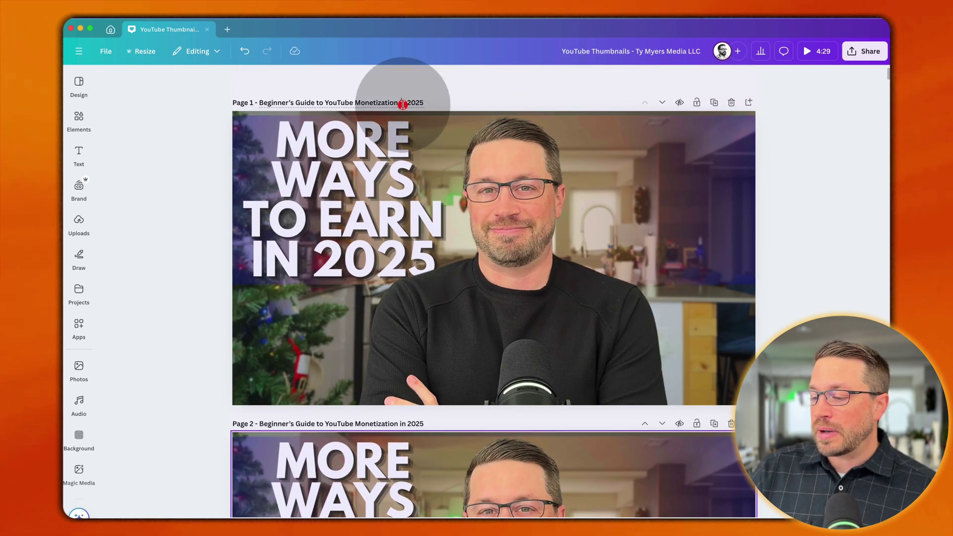
{"action": "left_click", "coordinate": [402, 105]}
{"action": "type", "text": "How to Use YouTube Premieres to Boost Engagement - Beginner's Guide"}
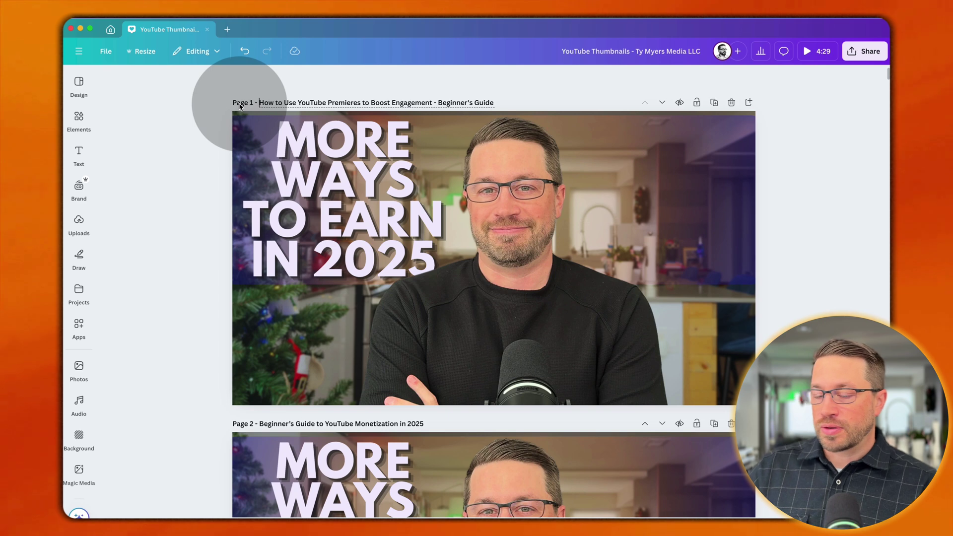
Step: Delete the portrait cutout and the background photo layers from page 1, keeping the headline text and the gradient
{"action": "left_click", "coordinate": [349, 169]}
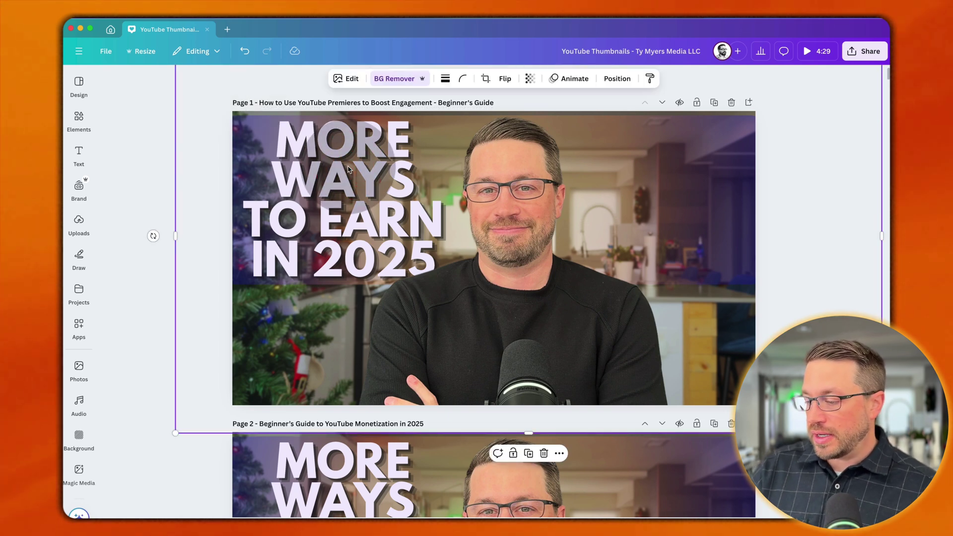
{"action": "left_click", "coordinate": [615, 79]}
{"action": "left_click", "coordinate": [212, 97]}
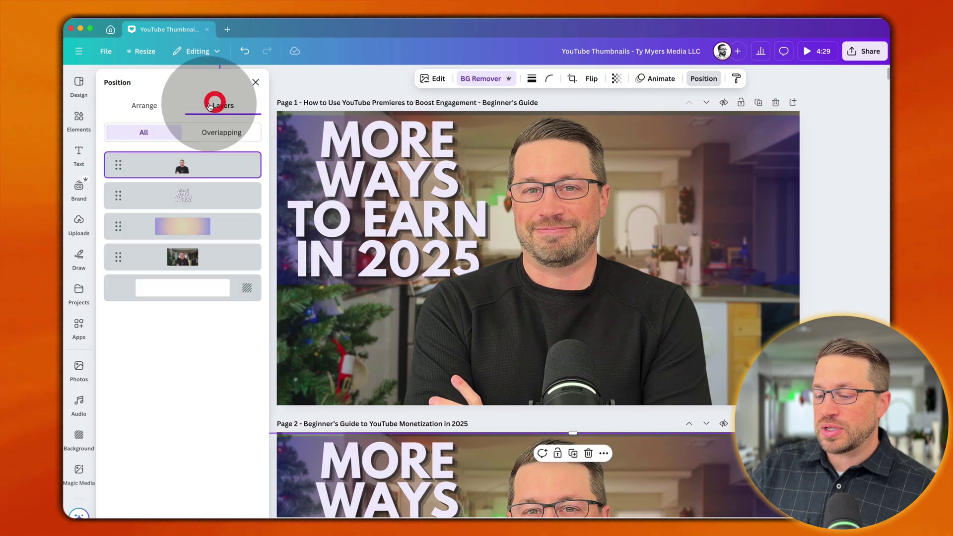
{"action": "left_click", "coordinate": [151, 170]}
{"action": "key", "text": "BackSpace"}
{"action": "left_click", "coordinate": [159, 221]}
{"action": "key", "text": "BackSpace"}
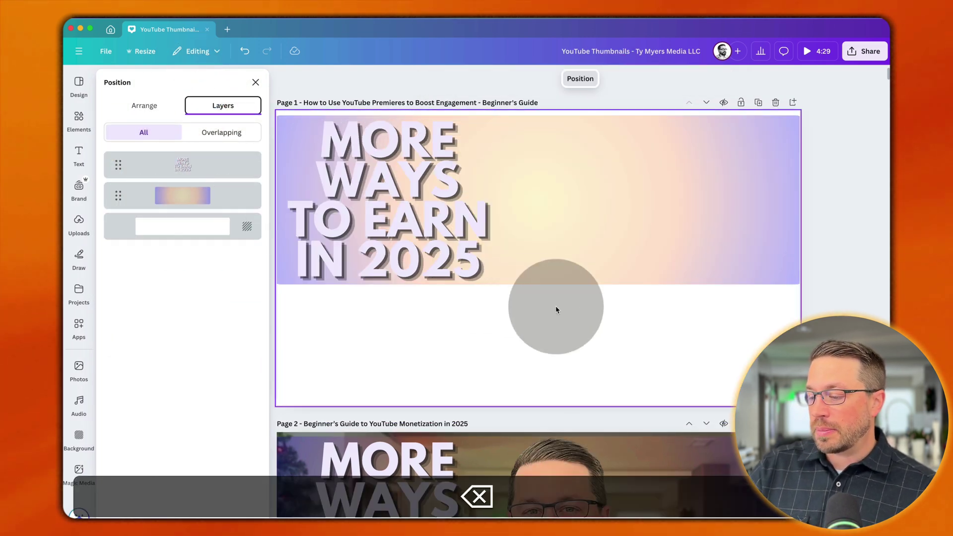
{"action": "left_click", "coordinate": [570, 327]}
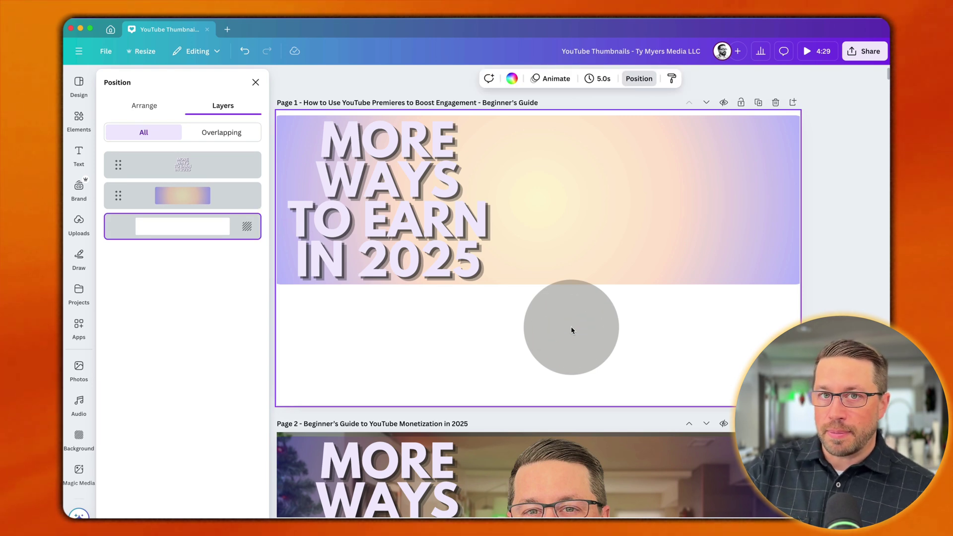
Step: Switch to Finder, add the selected screenshots from 2_THUMBNAIL_ASSETS to page 1 in Canva, and close the Finder windows
{"action": "key", "text": "super+Tab"}
{"action": "left_click_drag", "start_coordinate": [457, 258], "coordinate": [723, 244]}
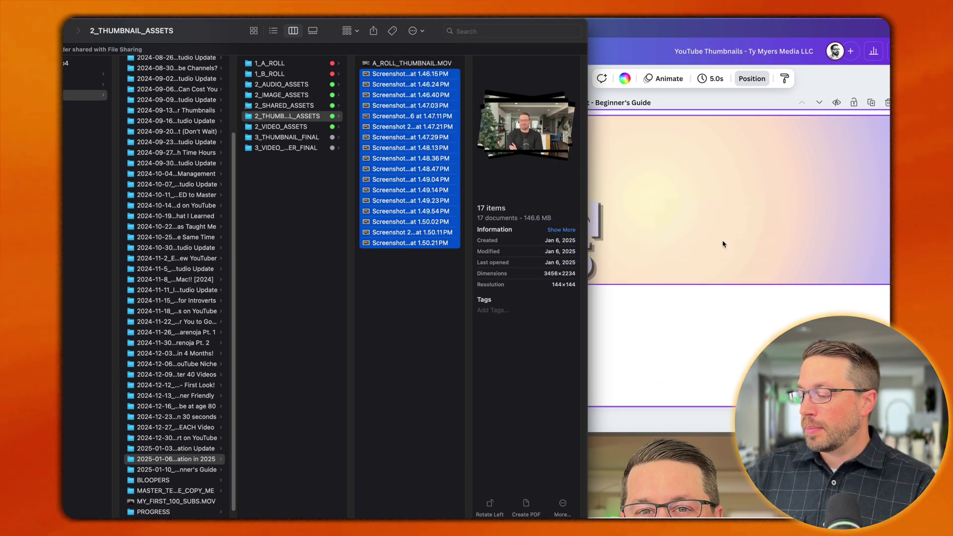
{"action": "left_click_drag", "start_coordinate": [215, 28], "coordinate": [214, 28]}
{"action": "key", "text": "super+w"}
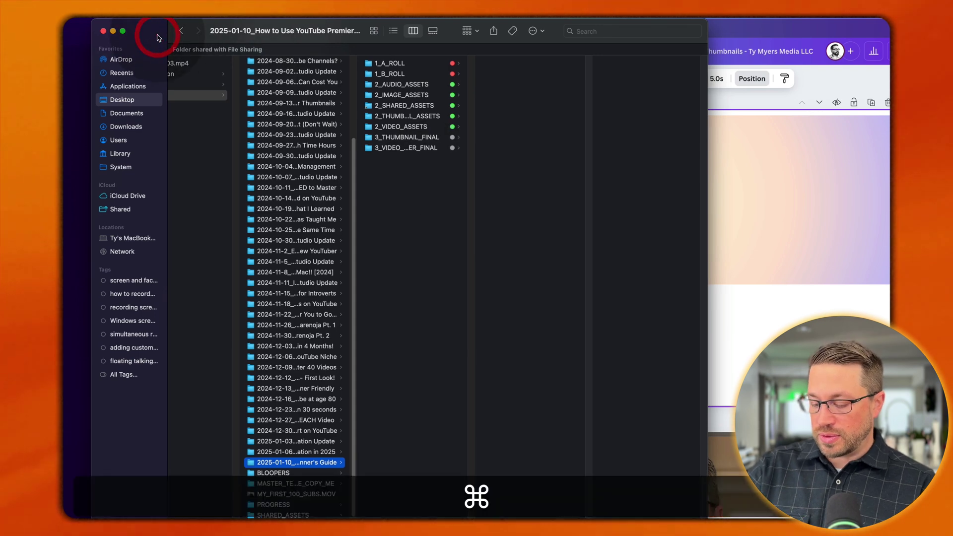
{"action": "key", "text": "super+w"}
Step: Delete the unwanted screenshots from page 1, keeping only the smiling one with both thumbs up
{"action": "key", "text": "BackSpace"}
{"action": "left_click", "coordinate": [183, 257]}
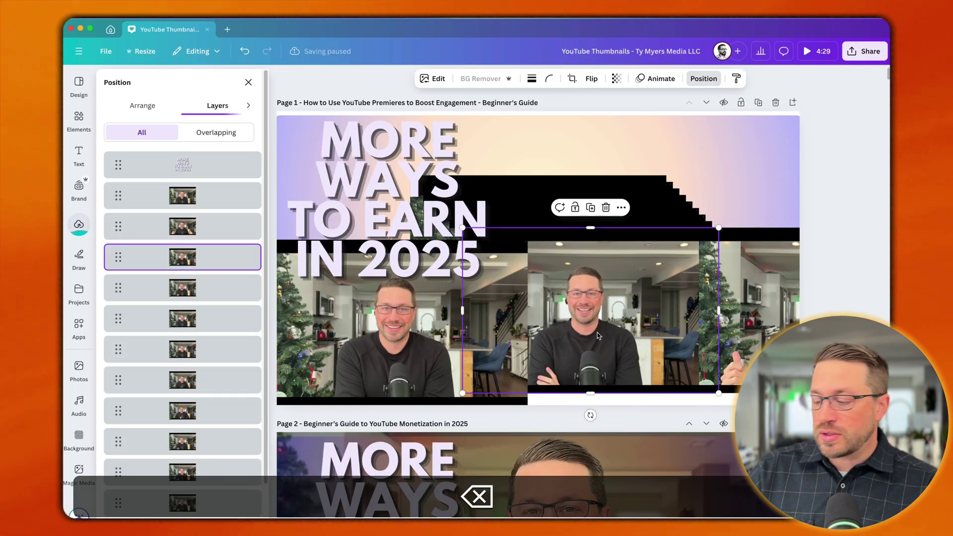
{"action": "key", "text": "BackSpace"}
{"action": "left_click", "coordinate": [182, 256]}
{"action": "key", "text": "BackSpace"}
{"action": "left_click", "coordinate": [598, 336]}
{"action": "key", "text": "BackSpace"}
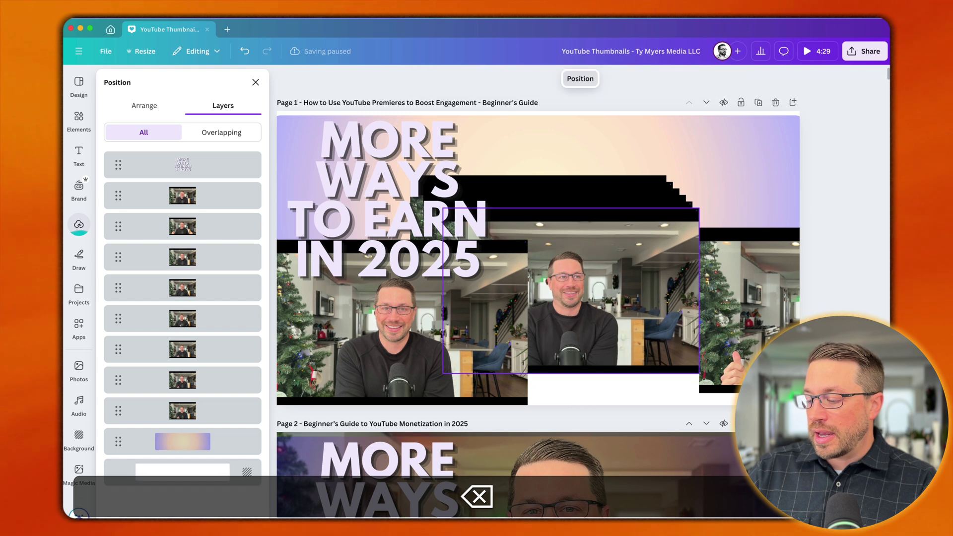
{"action": "left_click", "coordinate": [598, 336]}
{"action": "key", "text": "BackSpace"}
{"action": "left_click", "coordinate": [598, 336]}
{"action": "key", "text": "BackSpace"}
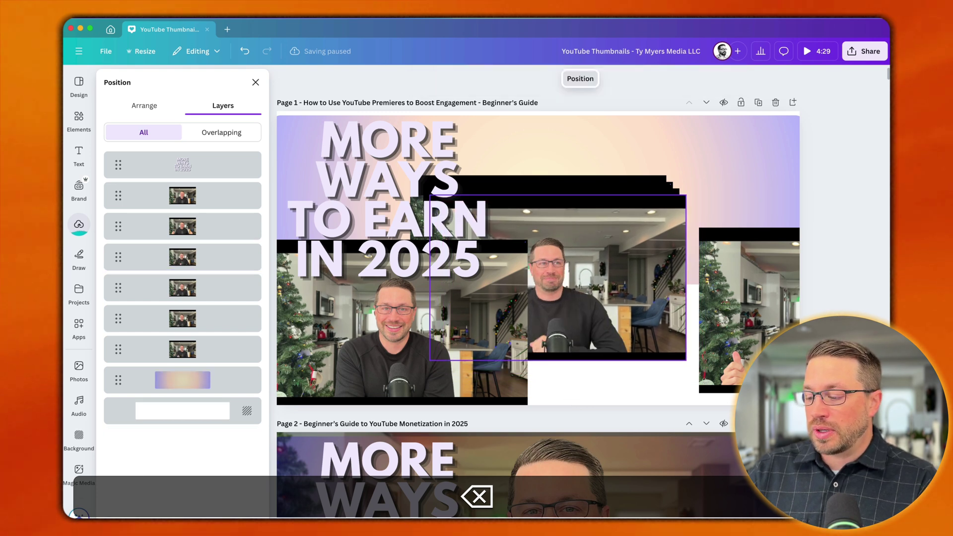
{"action": "left_click", "coordinate": [382, 319]}
{"action": "key", "text": "BackSpace"}
{"action": "left_click", "coordinate": [417, 321]}
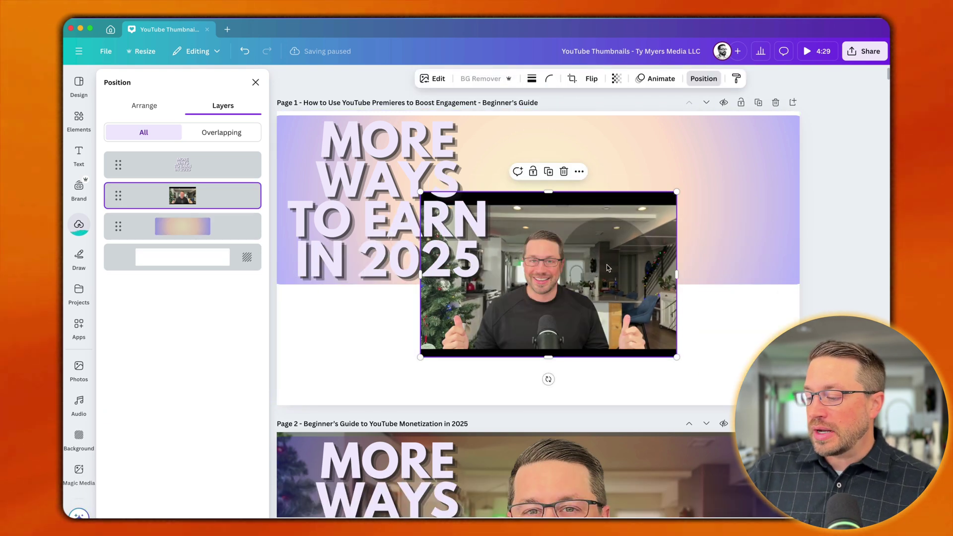
Step: Crop the black bars off the thumbs-up screenshot, then enlarge and reposition it to fill page 1
{"action": "left_click_drag", "start_coordinate": [550, 190], "coordinate": [549, 204]}
{"action": "left_click_drag", "start_coordinate": [549, 356], "coordinate": [548, 348]}
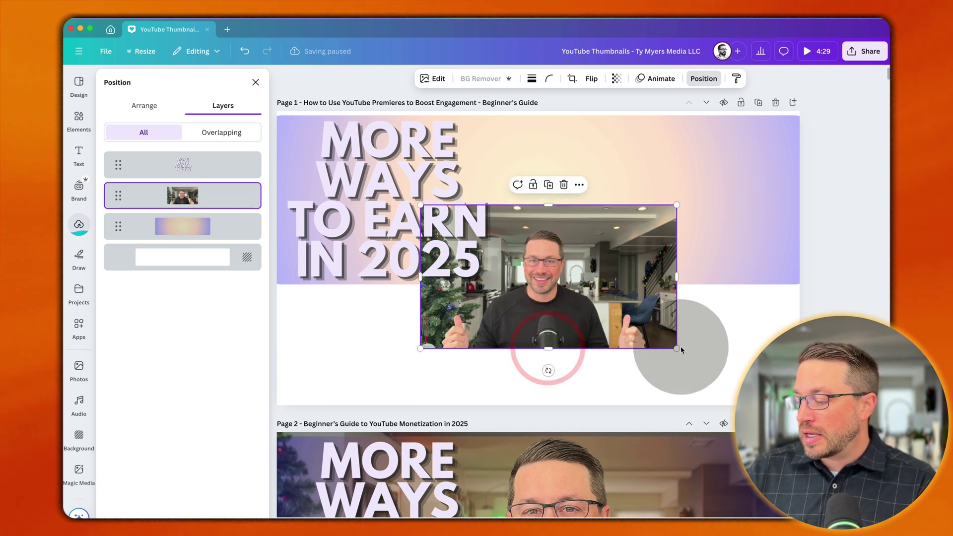
{"action": "left_click_drag", "start_coordinate": [678, 349], "coordinate": [873, 458]}
{"action": "left_click_drag", "start_coordinate": [597, 303], "coordinate": [451, 209]}
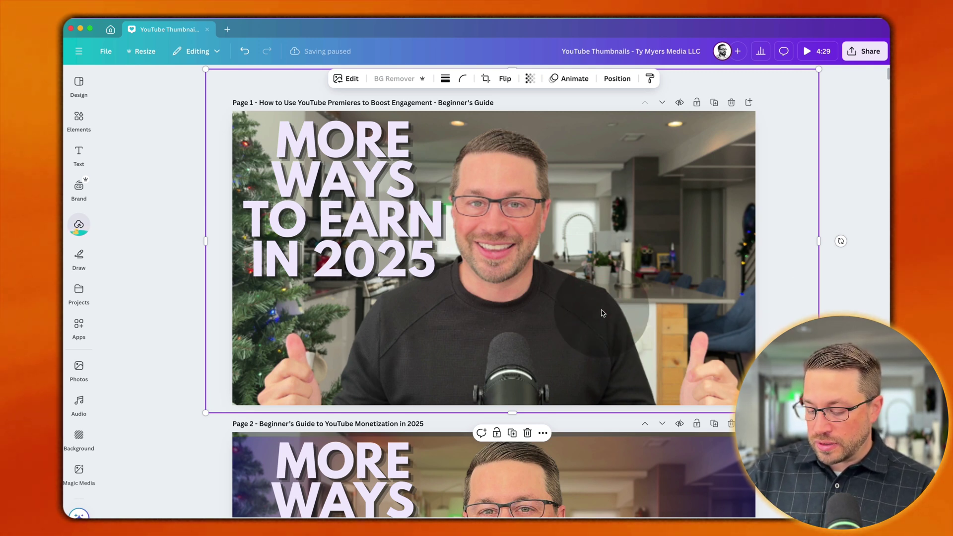
Step: Paste a copy of the thumbs-up photo on page 1 and align it exactly over the original
{"action": "key", "text": "super+c"}
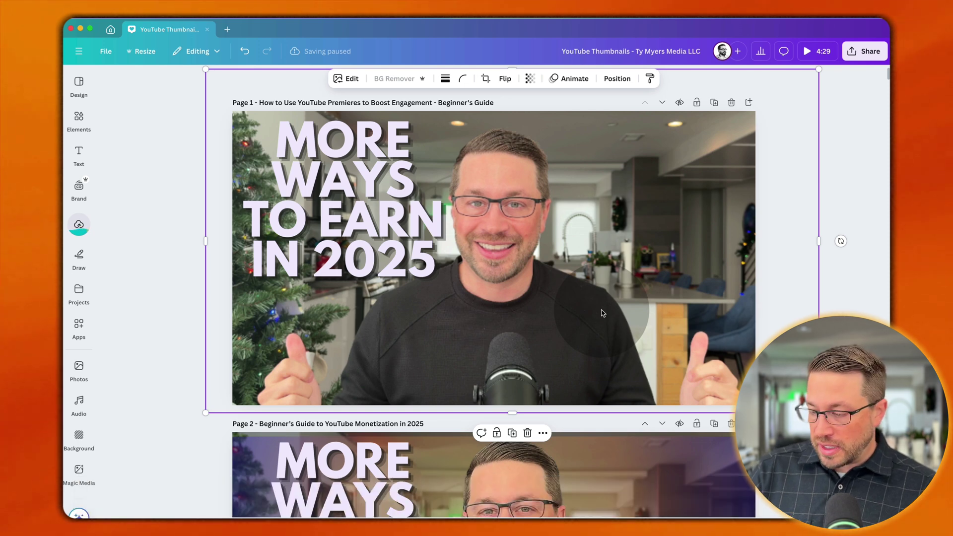
{"action": "key", "text": "super+v"}
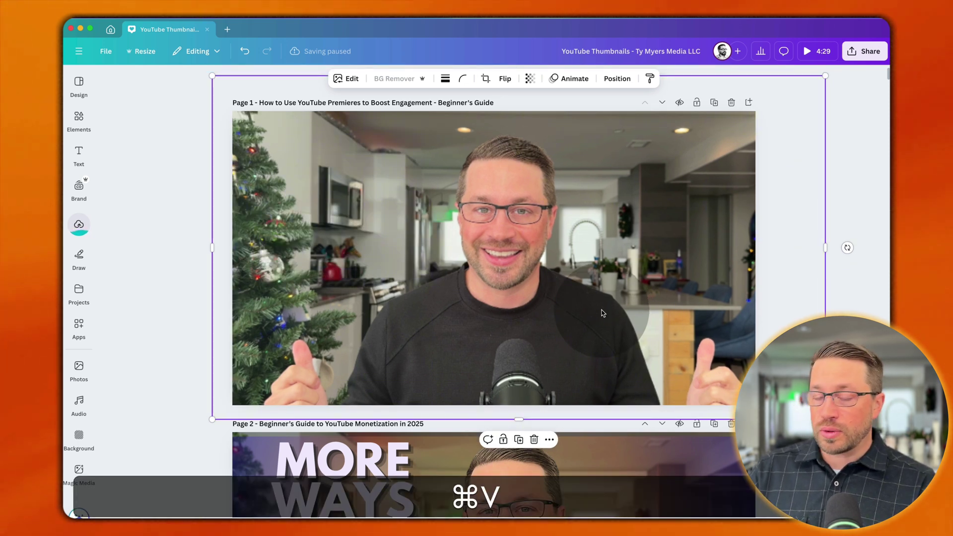
{"action": "left_click_drag", "start_coordinate": [603, 312], "coordinate": [597, 308]}
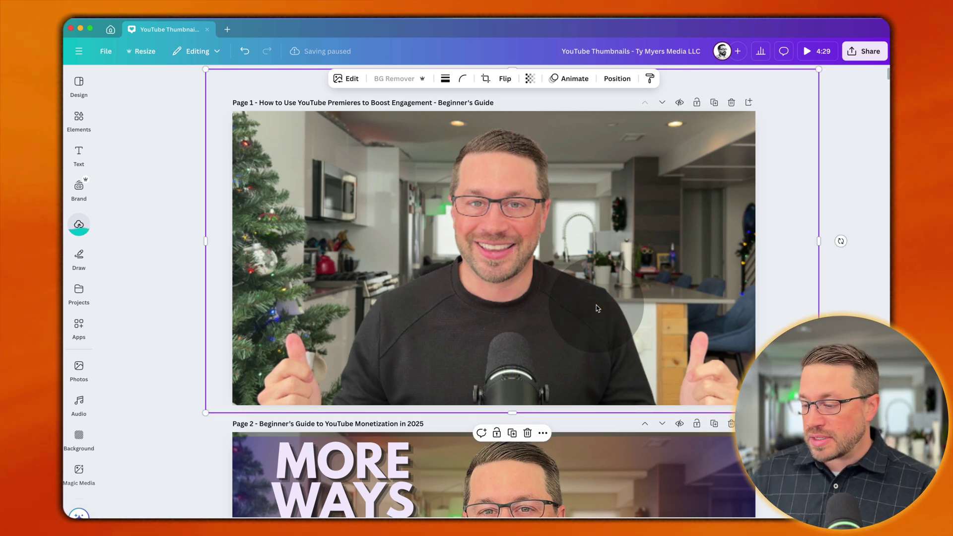
Step: Remove the background from the upper copy of the photo and line the cutout up with the photo beneath it
{"action": "key", "text": "super+equal"}
{"action": "left_click", "coordinate": [392, 79]}
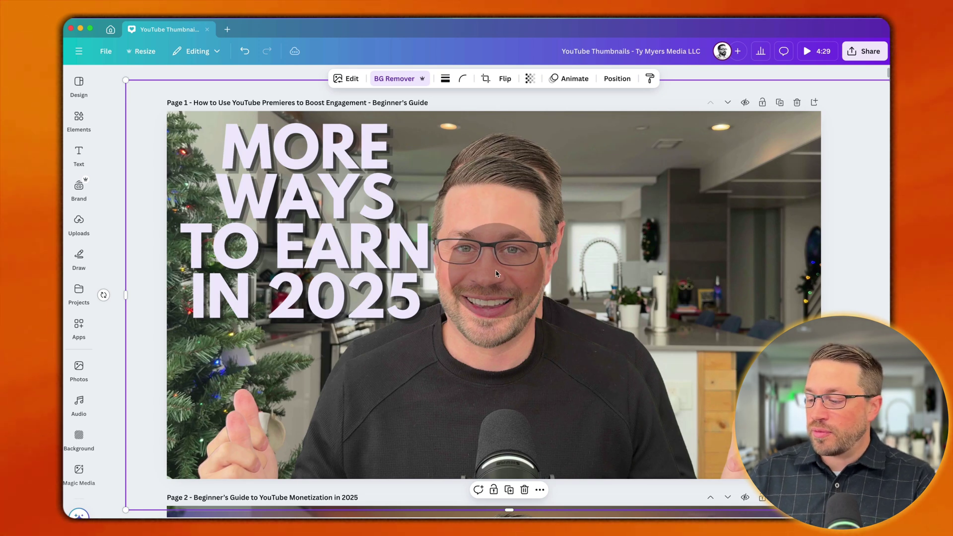
{"action": "mouse_move", "coordinate": [504, 252]}
{"action": "left_mouse_down"}
{"action": "mouse_move", "coordinate": [612, 280]}
{"action": "mouse_move", "coordinate": [639, 273]}
{"action": "mouse_move", "coordinate": [502, 250]}
{"action": "left_mouse_up"}
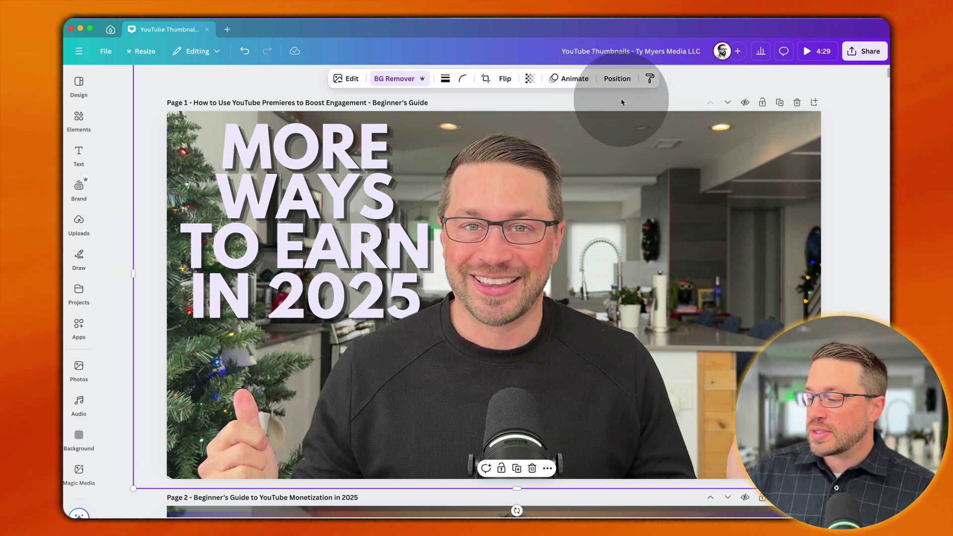
{"action": "left_click_drag", "start_coordinate": [495, 240], "coordinate": [496, 241]}
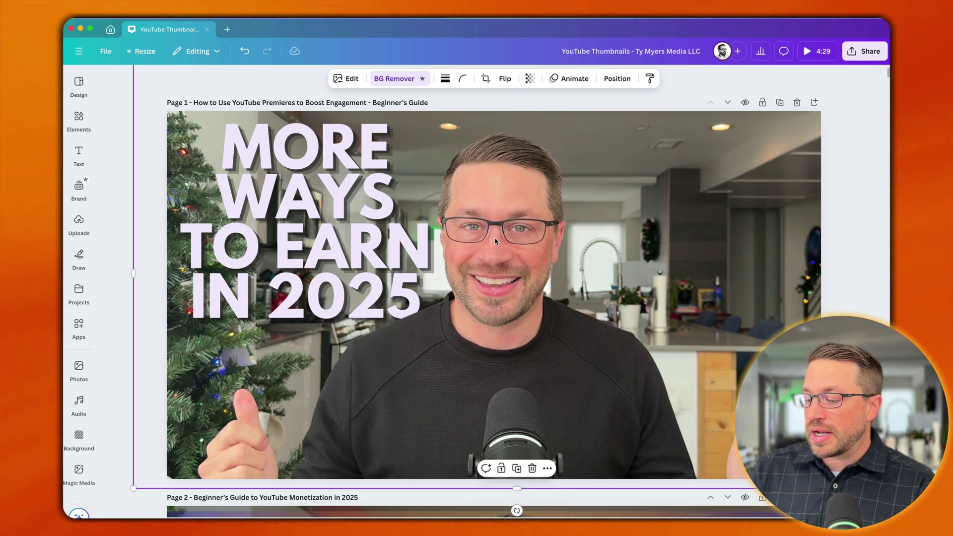
Step: Move the full background photo below the gradient in the layer order of page 1
{"action": "left_click", "coordinate": [613, 80]}
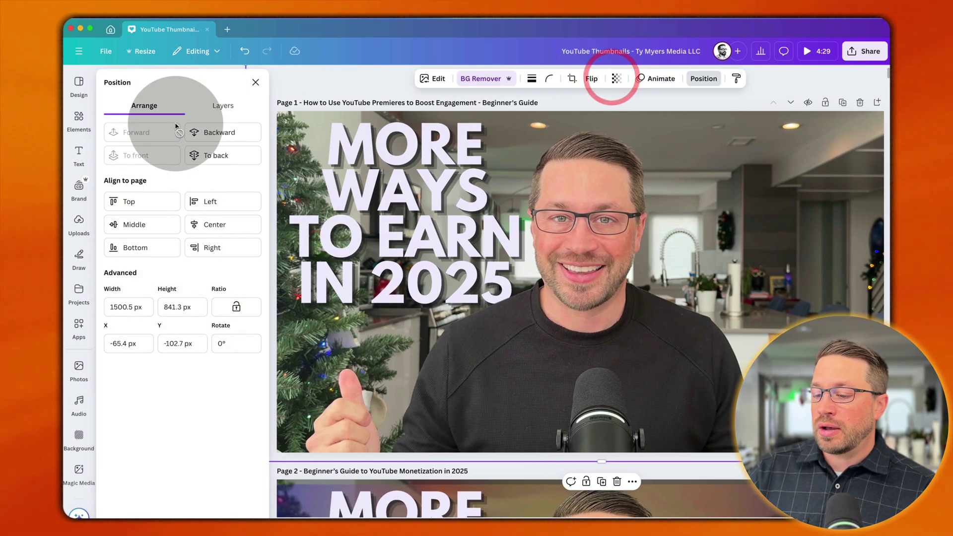
{"action": "left_click", "coordinate": [222, 104]}
{"action": "left_click_drag", "start_coordinate": [186, 229], "coordinate": [210, 263]}
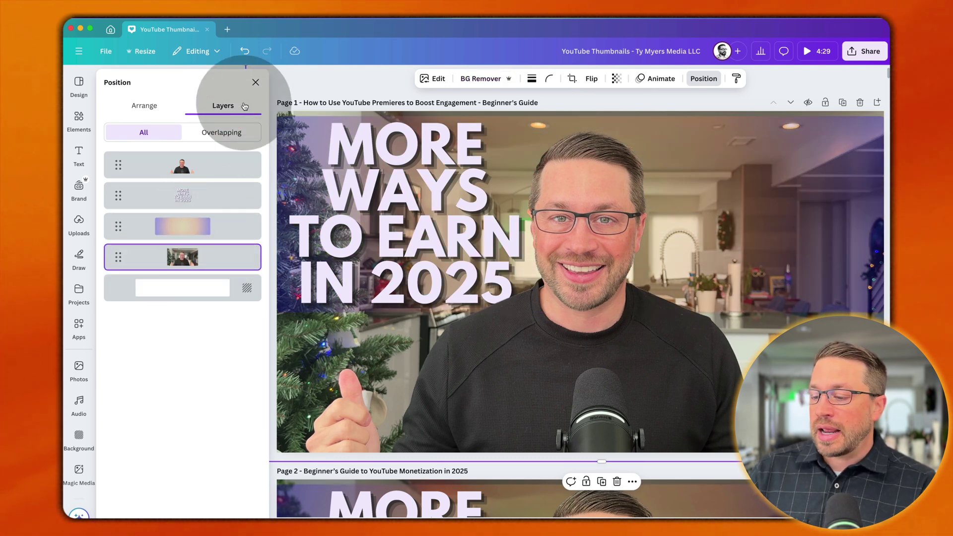
Step: Set the background photo's Vignette adjustment to 71
{"action": "left_click", "coordinate": [424, 79]}
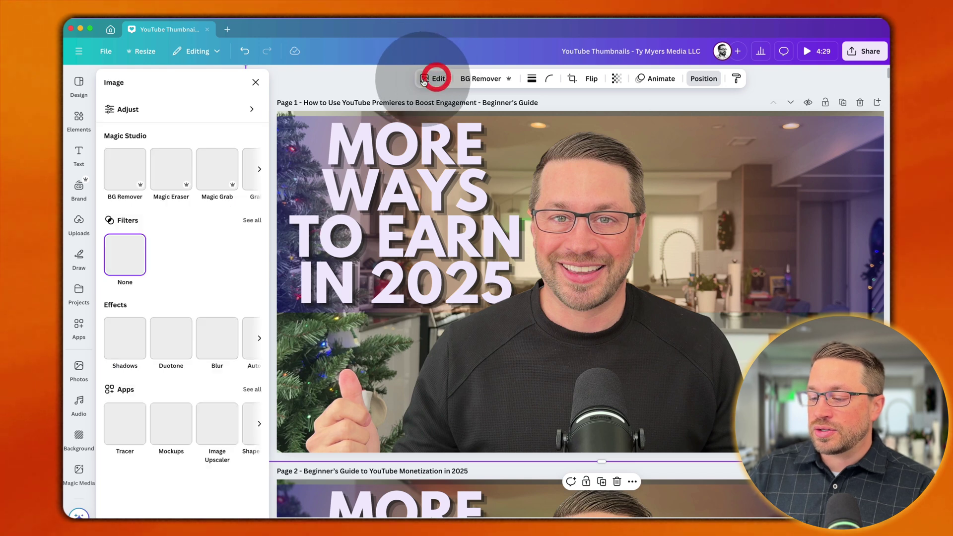
{"action": "left_click", "coordinate": [249, 110]}
{"action": "scroll", "coordinate": [210, 336], "scroll_direction": "down", "scroll_amount": 5}
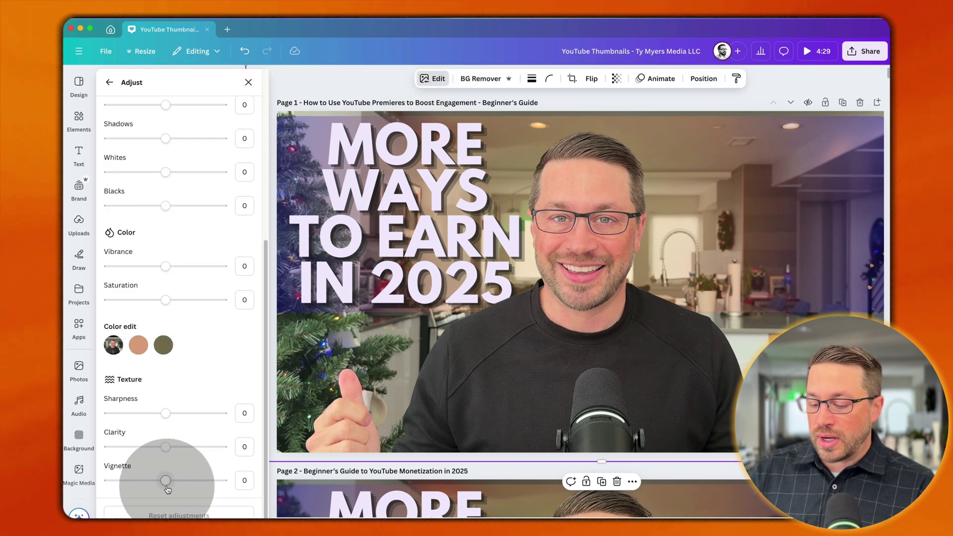
{"action": "left_click_drag", "start_coordinate": [167, 484], "coordinate": [204, 485]}
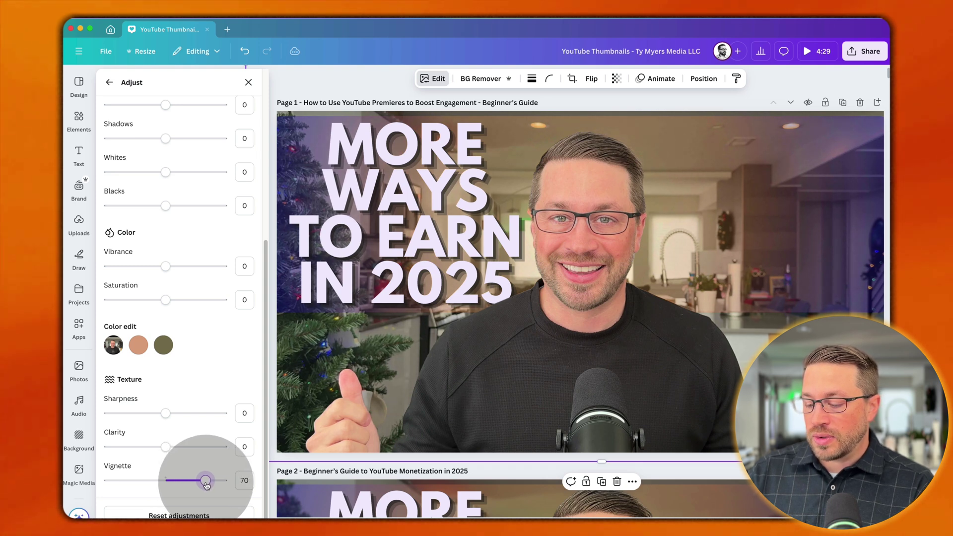
{"action": "mouse_move", "coordinate": [208, 485]}
{"action": "left_mouse_down"}
{"action": "mouse_move", "coordinate": [222, 484]}
{"action": "mouse_move", "coordinate": [196, 485]}
{"action": "mouse_move", "coordinate": [235, 489]}
{"action": "mouse_move", "coordinate": [207, 480]}
{"action": "left_mouse_up"}
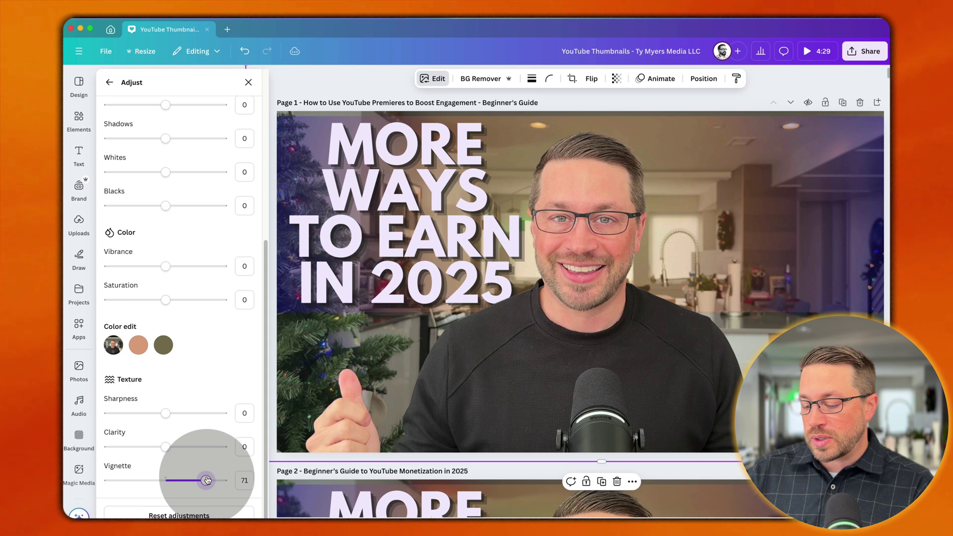
Step: Apply the Fresco filter to the background photo
{"action": "left_click", "coordinate": [251, 219]}
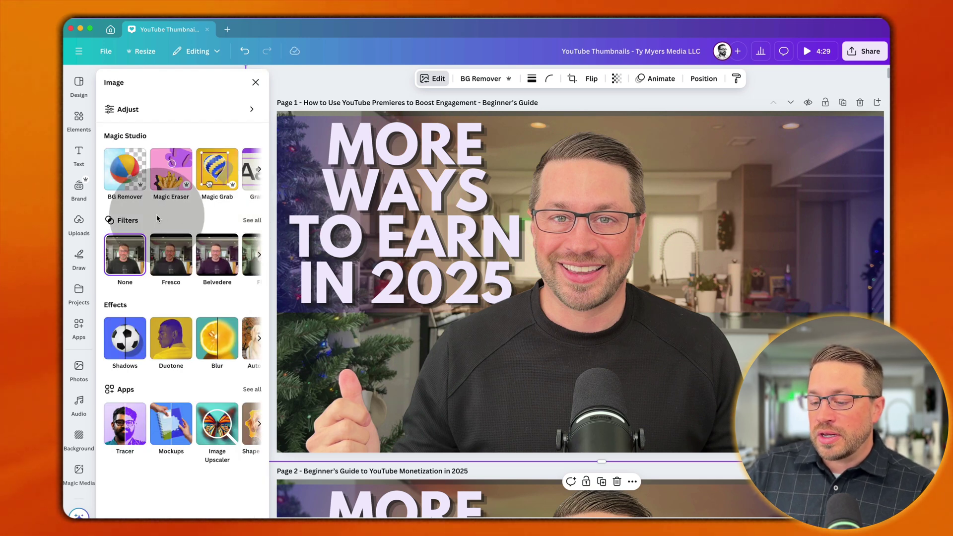
{"action": "left_click", "coordinate": [169, 262]}
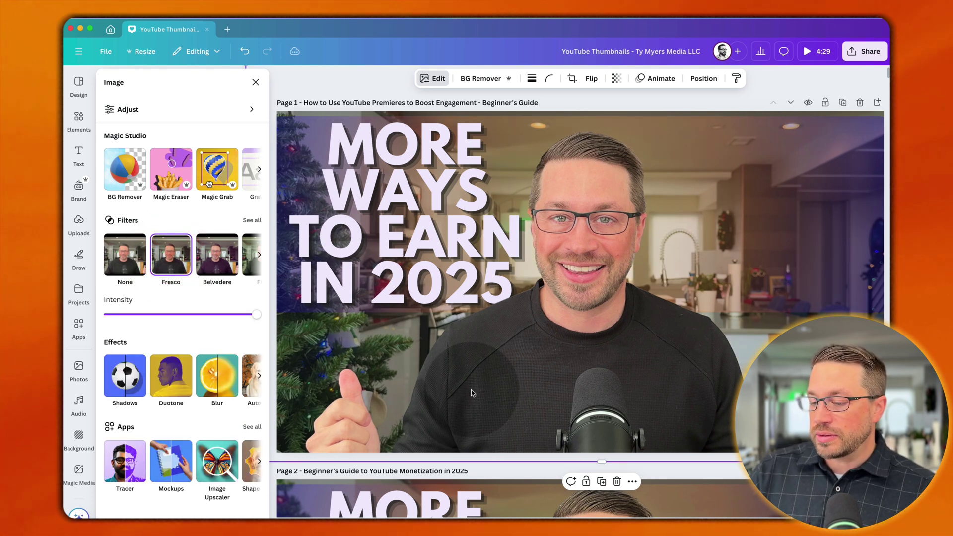
Step: Apply a whole-image Blur with intensity 10 to the background photo
{"action": "left_click", "coordinate": [205, 376]}
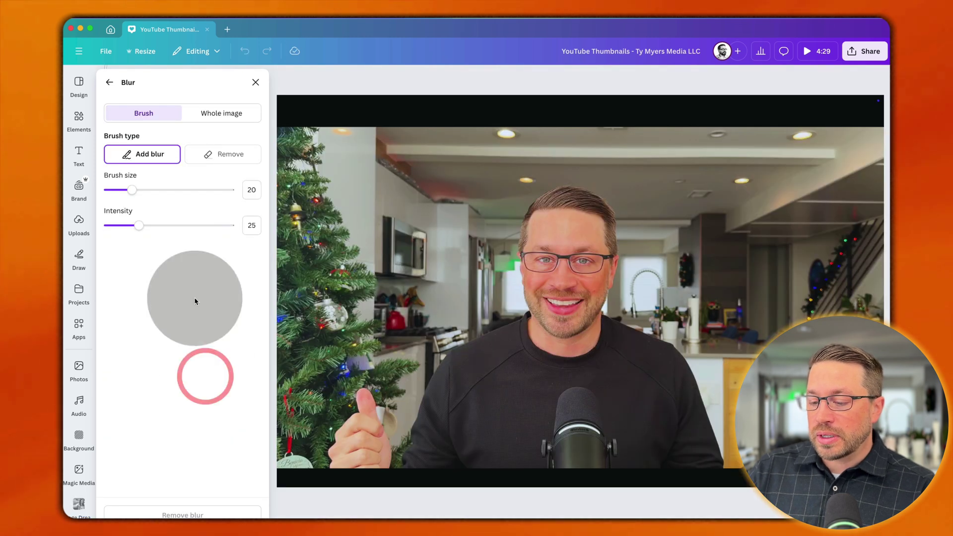
{"action": "left_click", "coordinate": [218, 113]}
{"action": "left_click_drag", "start_coordinate": [107, 156], "coordinate": [121, 157]}
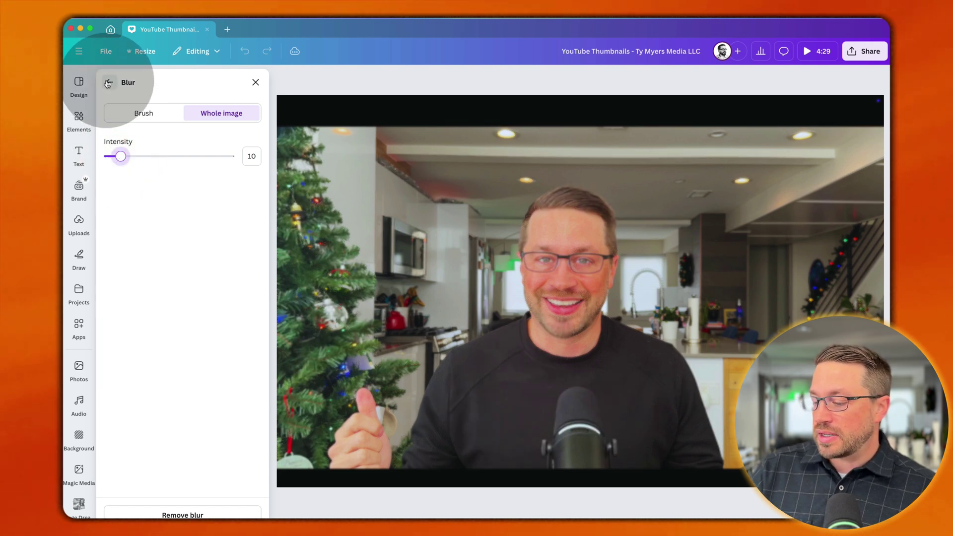
{"action": "left_click", "coordinate": [107, 83]}
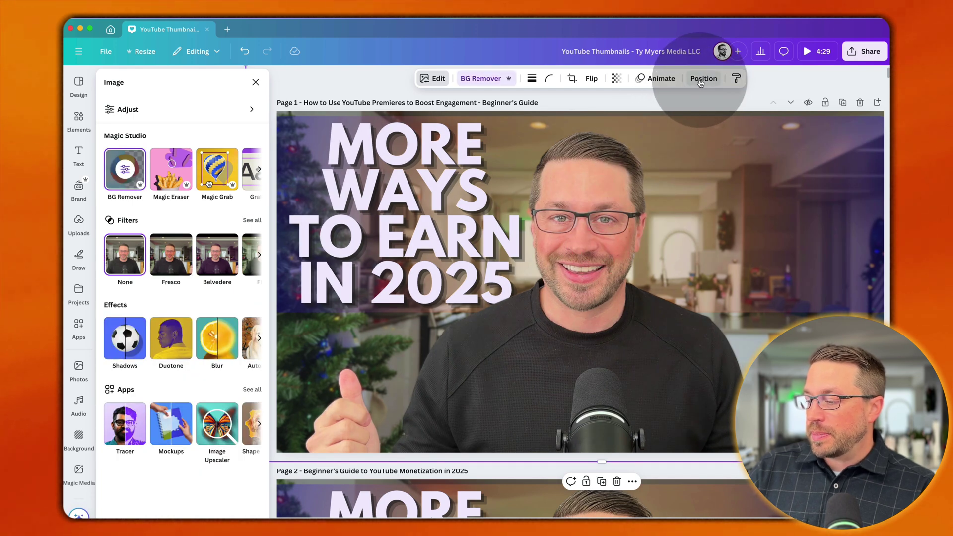
Step: Open the cutout's image adjustments on page 1 and check the adjustment values used on the page 2 cutout
{"action": "left_click", "coordinate": [703, 78]}
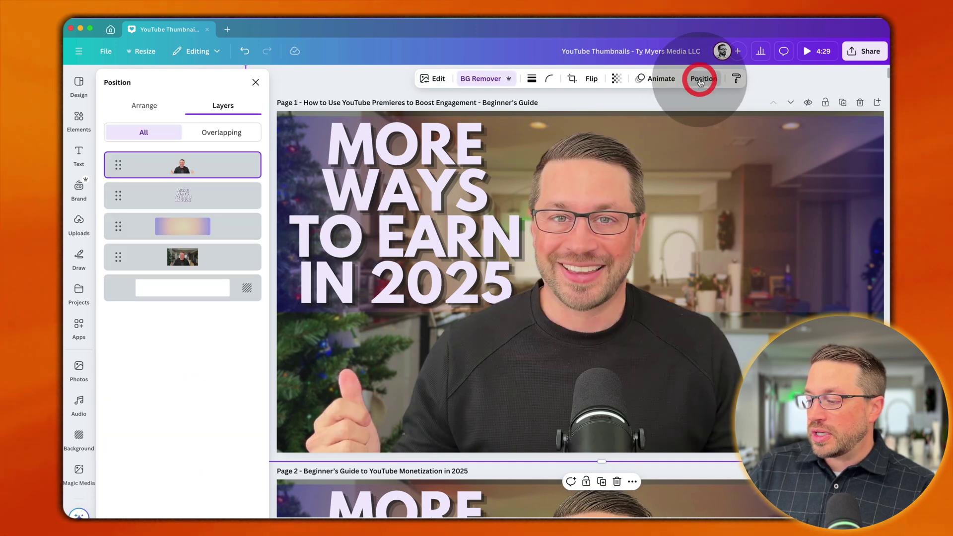
{"action": "left_click", "coordinate": [233, 160]}
{"action": "left_click", "coordinate": [428, 78]}
{"action": "left_click", "coordinate": [139, 111]}
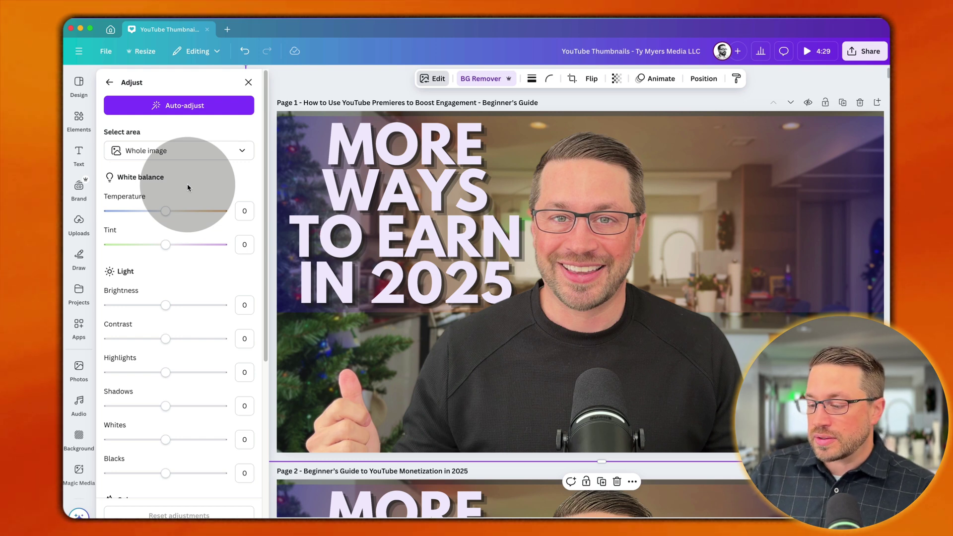
{"action": "scroll", "coordinate": [601, 284], "scroll_direction": "down", "scroll_amount": 6}
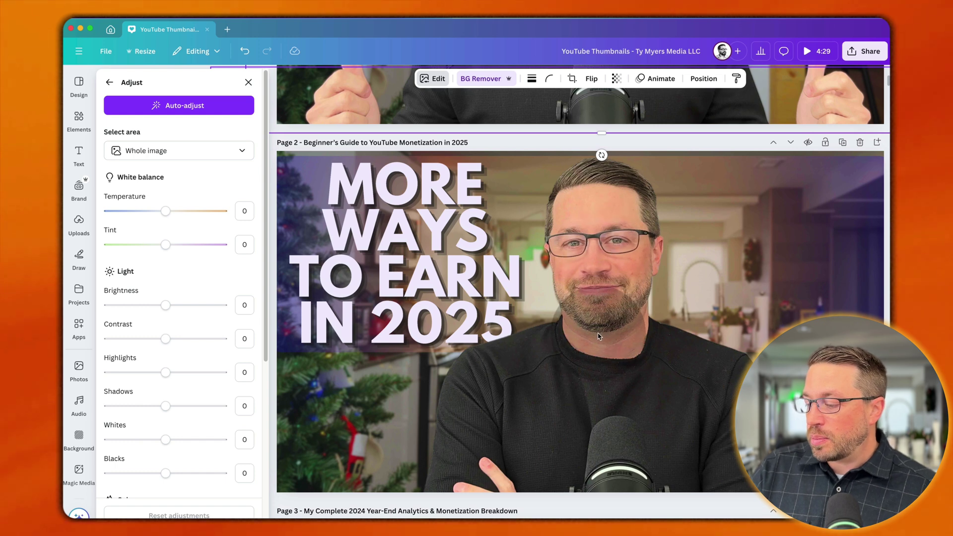
{"action": "scroll", "coordinate": [600, 310], "scroll_direction": "up", "scroll_amount": 1}
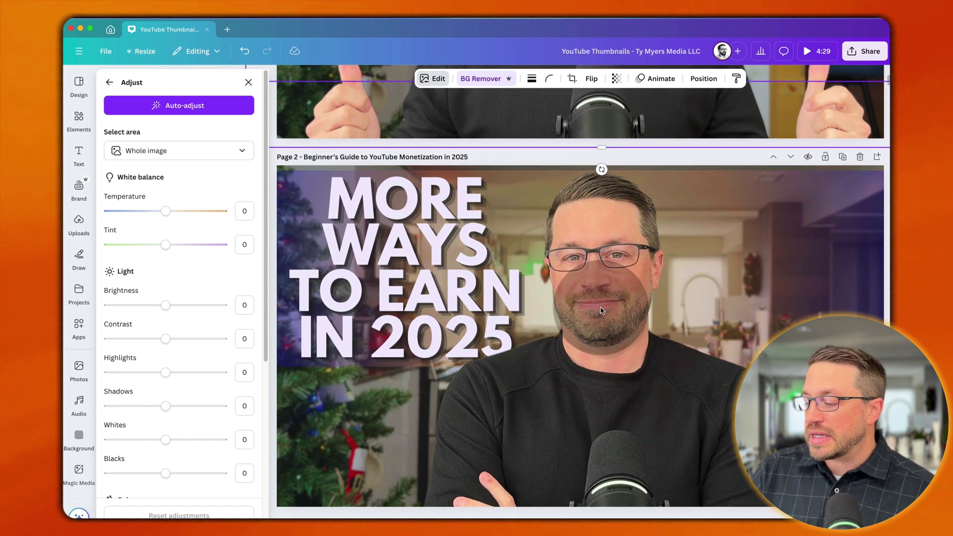
{"action": "left_click", "coordinate": [600, 310]}
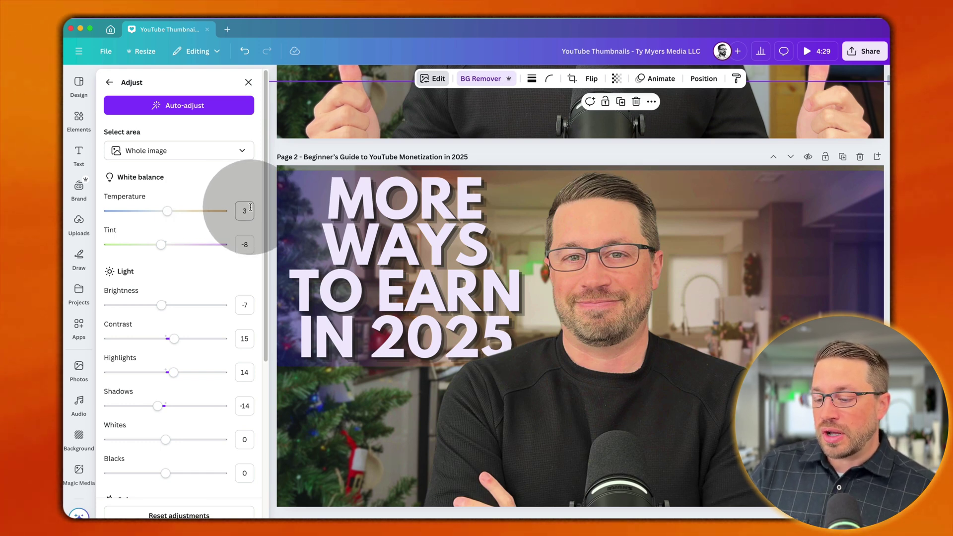
Step: Set the page 1 cutout's white balance to Temperature 3 and Tint -8, matching the page 2 cutout
{"action": "scroll", "coordinate": [509, 308], "scroll_direction": "up", "scroll_amount": 5}
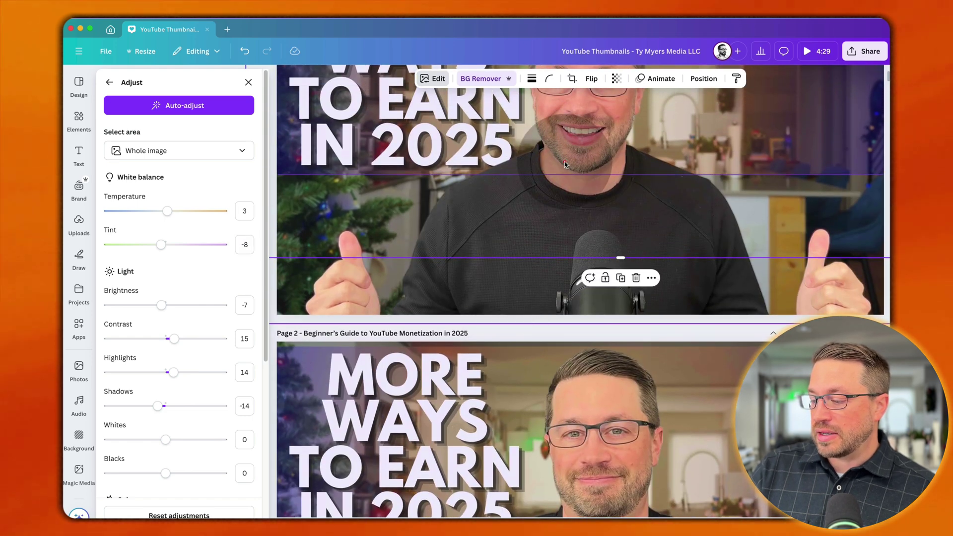
{"action": "left_click", "coordinate": [564, 161]}
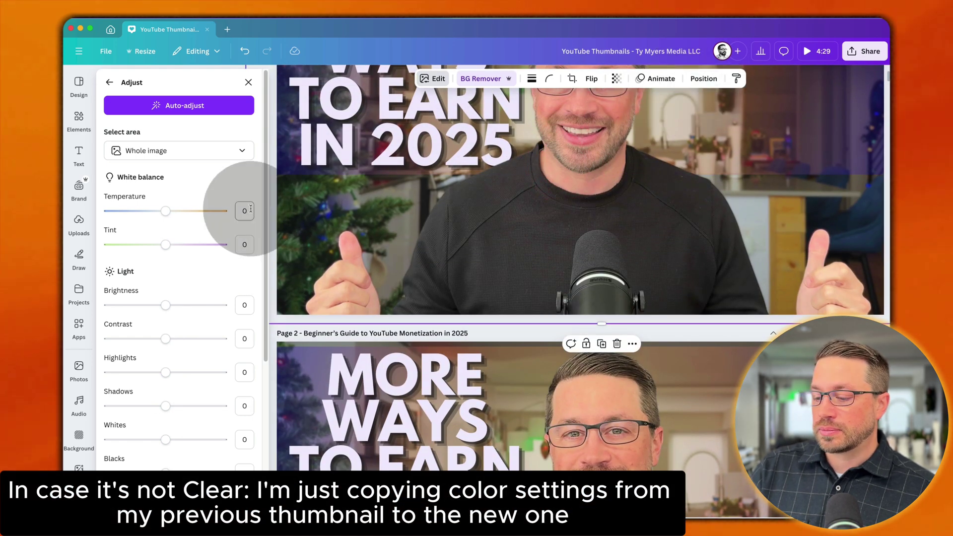
{"action": "left_click", "coordinate": [246, 208]}
{"action": "type", "text": "3"}
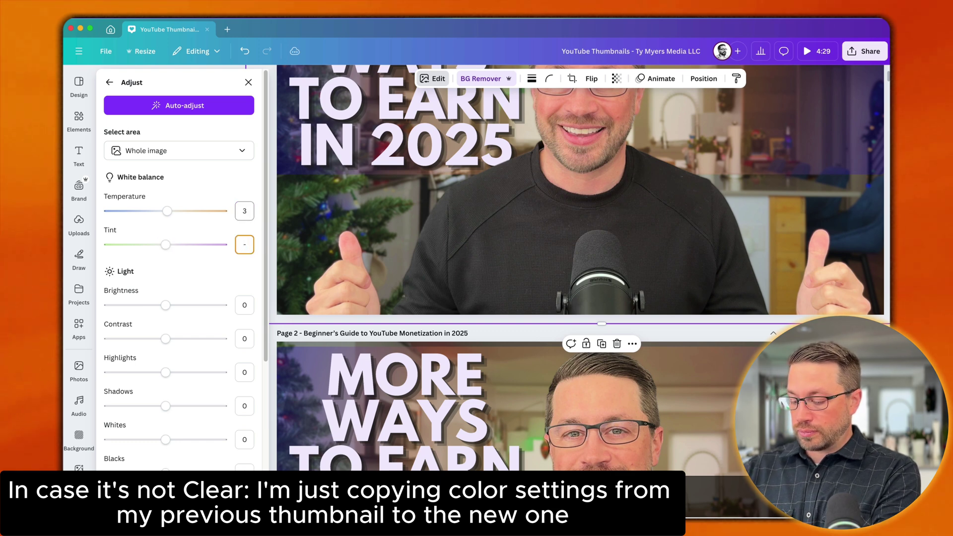
{"action": "key", "text": "Tab"}
{"action": "type", "text": "-7"}
{"action": "key", "text": "Tab"}
{"action": "type", "text": "15"}
{"action": "key", "text": "Tab"}
{"action": "type", "text": "14"}
{"action": "key", "text": "Tab"}
{"action": "type", "text": "-14"}
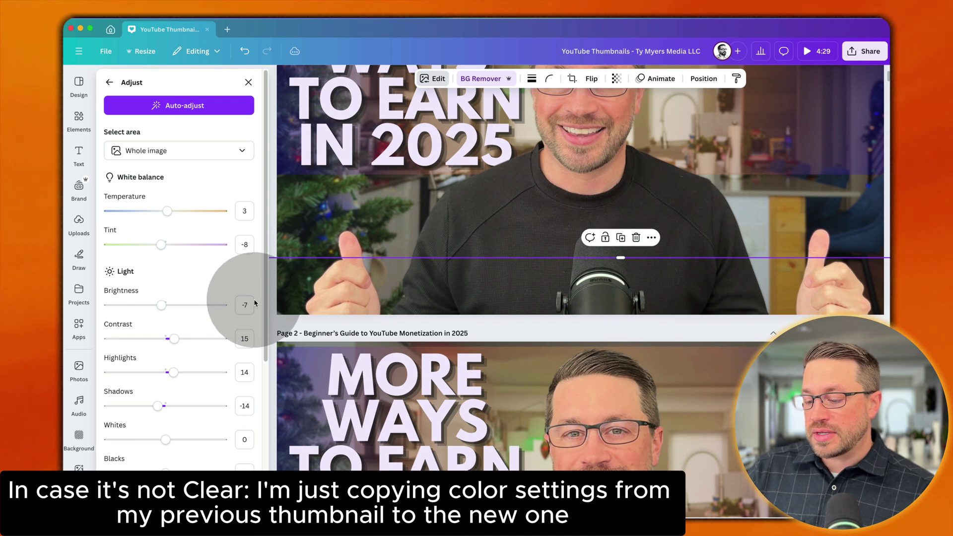
Step: Copy the page 2 cutout's light settings to the page 1 cutout: Brightness -7, Contrast 15 and Highlights 14
{"action": "left_click", "coordinate": [565, 171]}
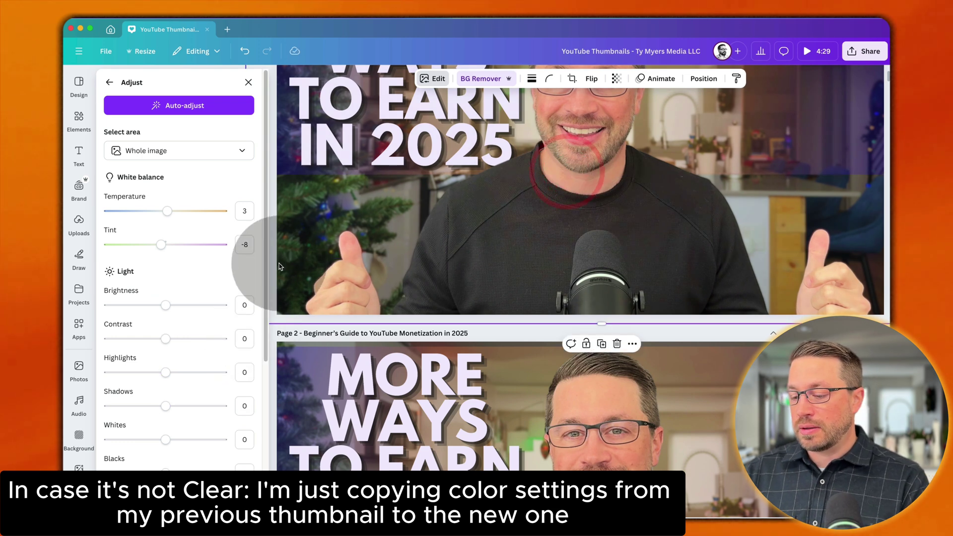
{"action": "left_click", "coordinate": [244, 304]}
{"action": "type", "text": "-7"}
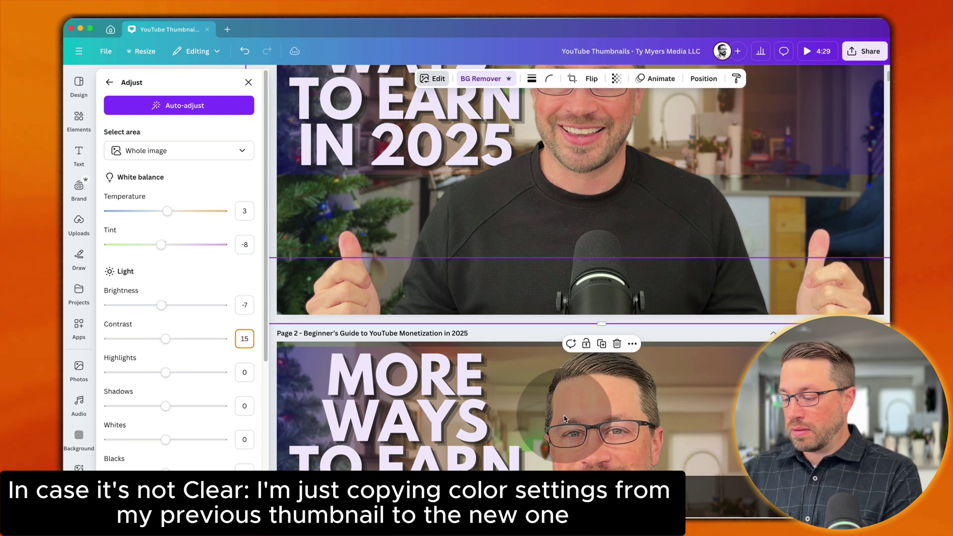
{"action": "left_click", "coordinate": [598, 430]}
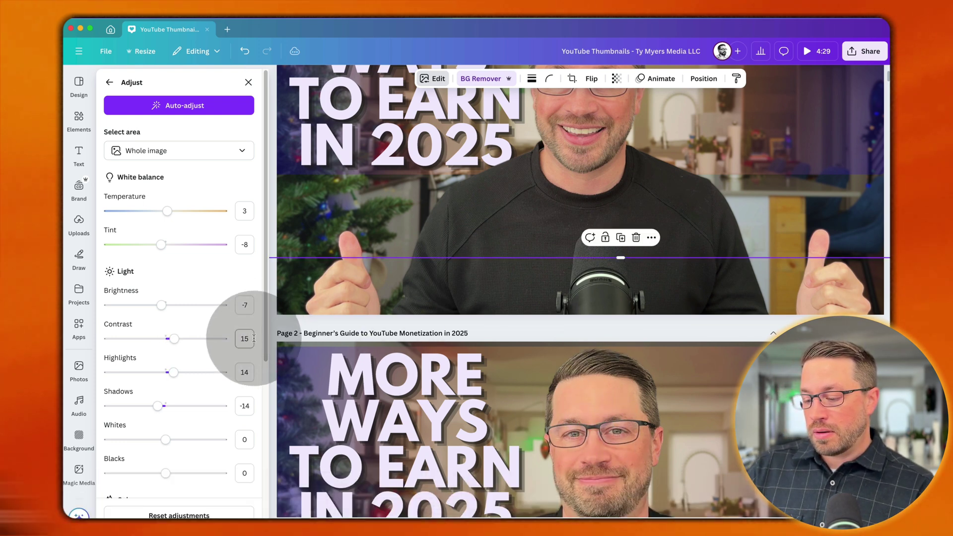
{"action": "left_click", "coordinate": [571, 174]}
{"action": "left_click", "coordinate": [244, 339]}
{"action": "type", "text": "15"}
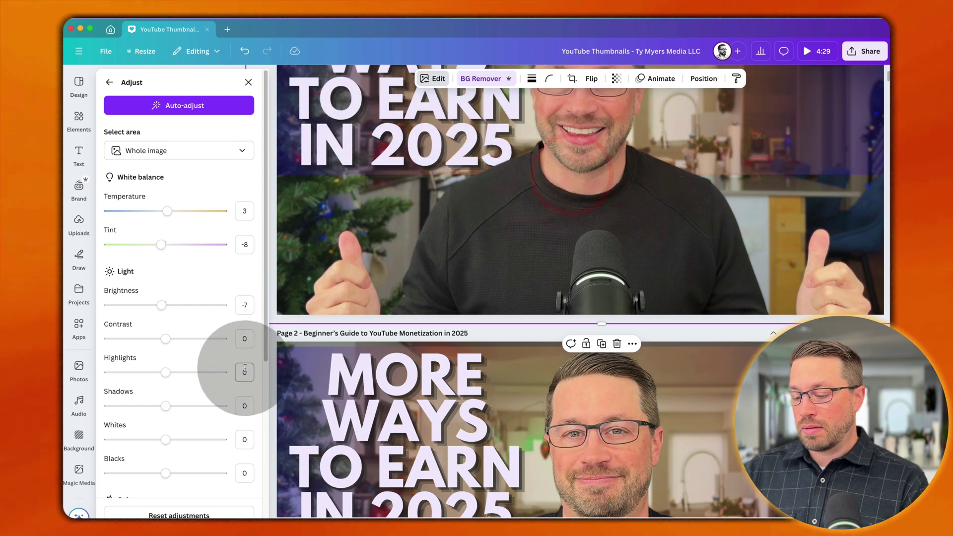
{"action": "left_click", "coordinate": [244, 372]}
{"action": "type", "text": "14"}
Step: Set the page 1 cutout's Vibrance to 7 and Sharpness to 5, and deselect it
{"action": "scroll", "coordinate": [178, 298], "scroll_direction": "down", "scroll_amount": 3}
{"action": "left_click", "coordinate": [245, 375]}
{"action": "type", "text": "7"}
{"action": "scroll", "coordinate": [200, 251], "scroll_direction": "down", "scroll_amount": 3}
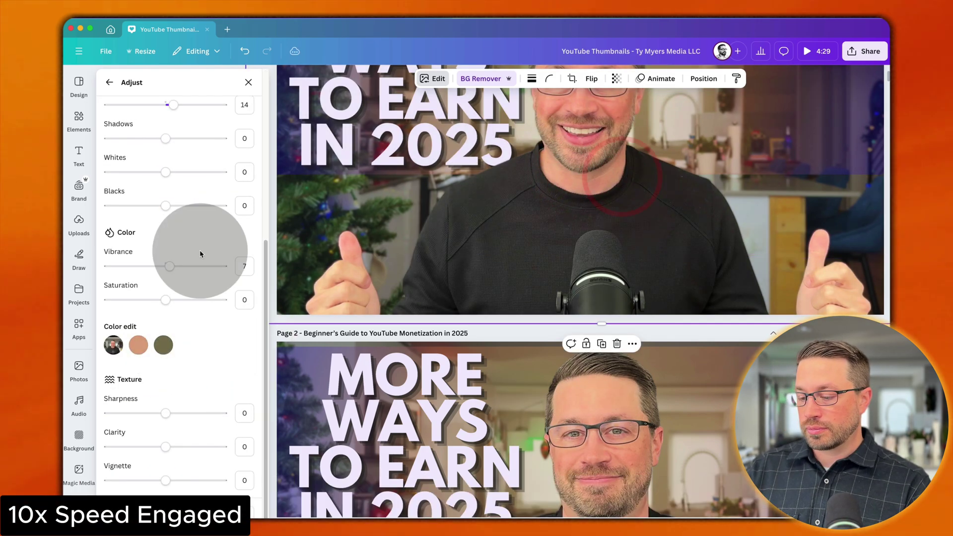
{"action": "scroll", "coordinate": [546, 255], "scroll_direction": "up", "scroll_amount": 3}
{"action": "left_click", "coordinate": [704, 78]}
{"action": "left_click", "coordinate": [431, 79]}
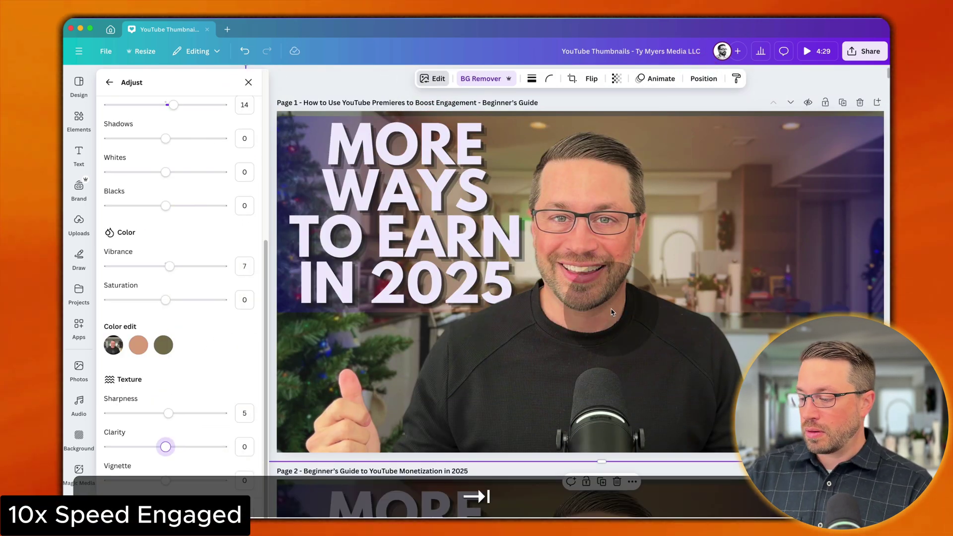
{"action": "scroll", "coordinate": [496, 297], "scroll_direction": "down", "scroll_amount": 5}
{"action": "scroll", "coordinate": [178, 297], "scroll_direction": "up", "scroll_amount": 10}
{"action": "scroll", "coordinate": [546, 278], "scroll_direction": "up", "scroll_amount": 4}
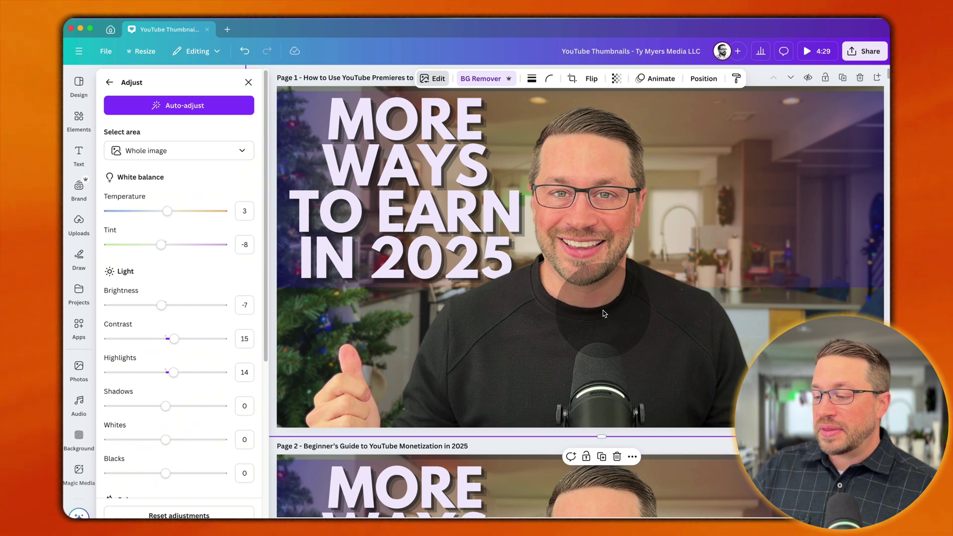
{"action": "scroll", "coordinate": [604, 313], "scroll_direction": "up", "scroll_amount": 1}
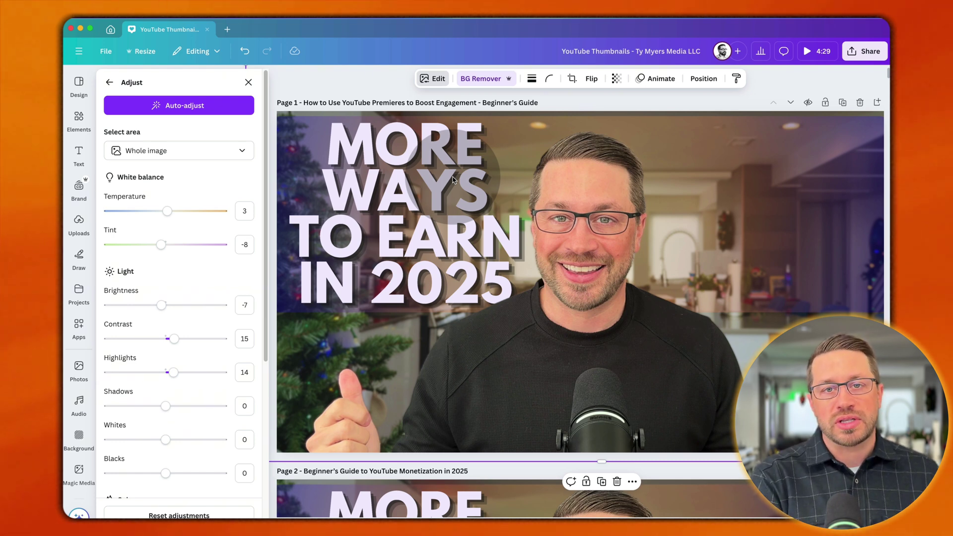
{"action": "left_click", "coordinate": [855, 125]}
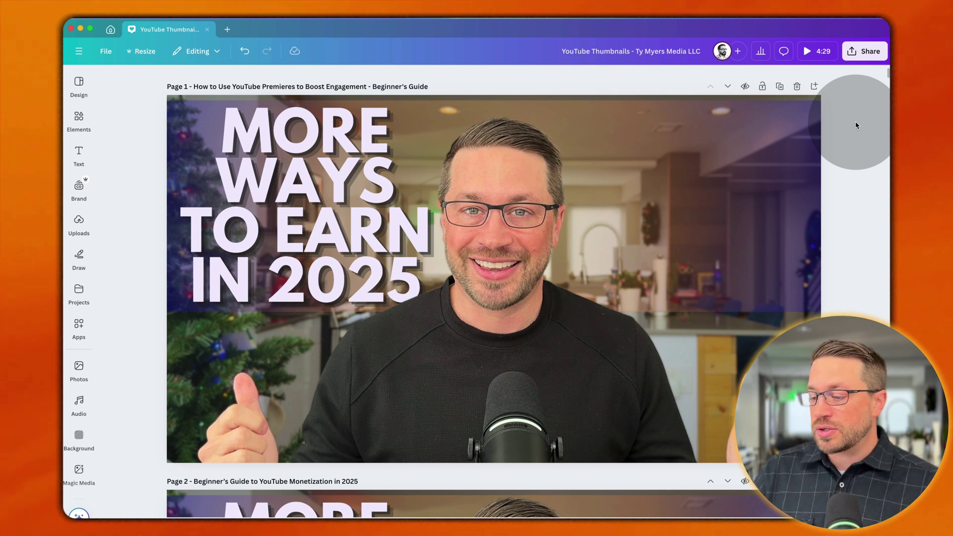
Step: Place the headline text layer above the cutout in the layer order of page 1
{"action": "left_click", "coordinate": [377, 174]}
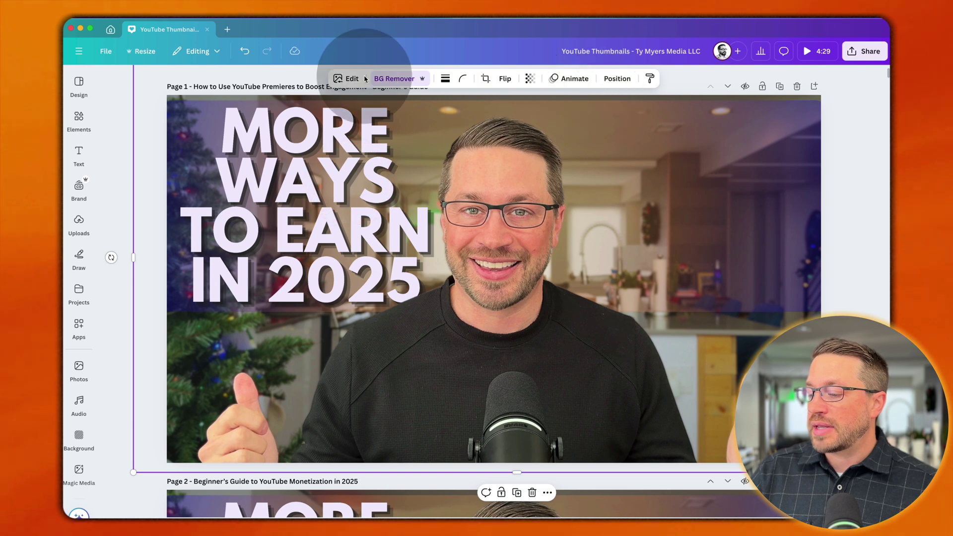
{"action": "left_click", "coordinate": [617, 78]}
{"action": "left_click", "coordinate": [183, 164]}
Step: Try "ARE YOU USING THIS?" as the page 1 headline, and replace it with "YOU NEED TO TRY THIS"
{"action": "key", "text": "cmd+a"}
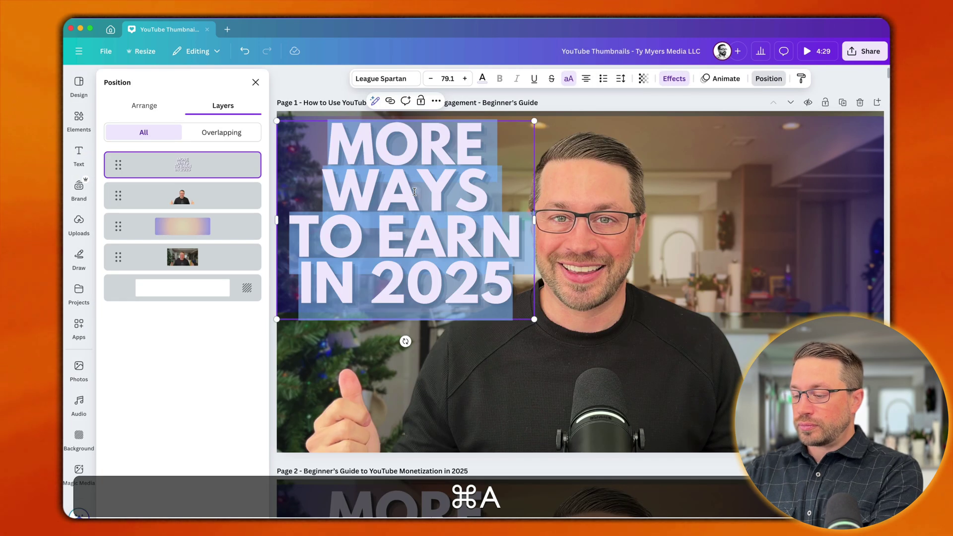
{"action": "type", "text": "ARE you using this?"}
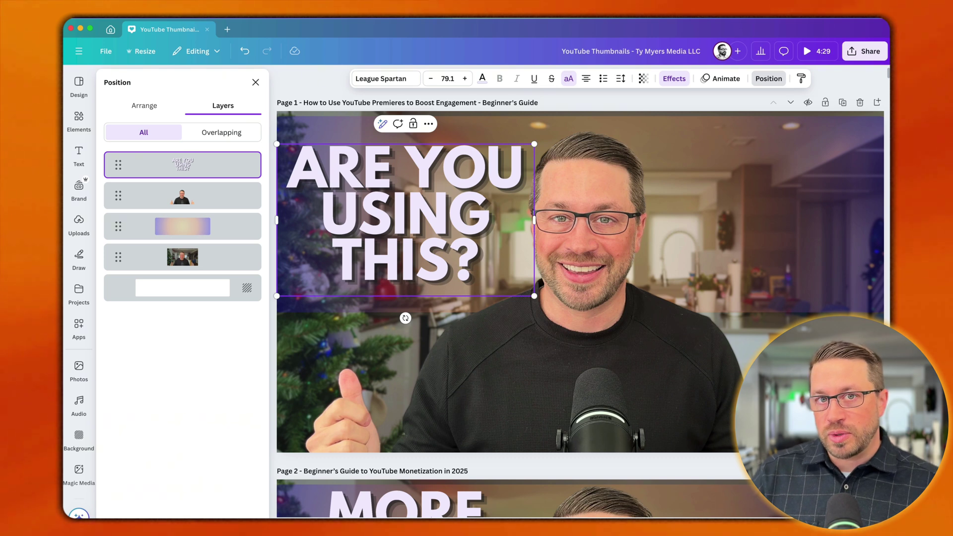
{"action": "triple_click", "coordinate": [403, 197]}
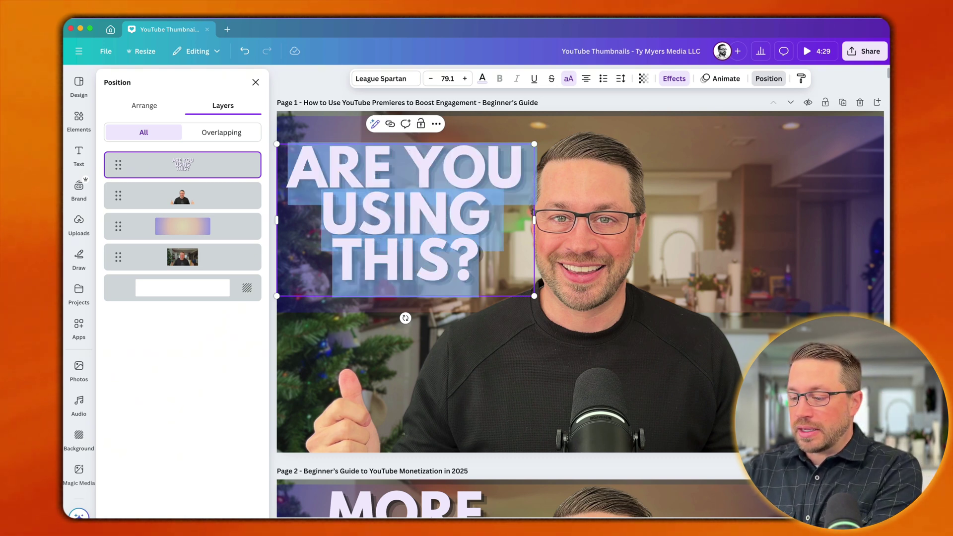
{"action": "type", "text": "YOU NEED TO TRY THIS"}
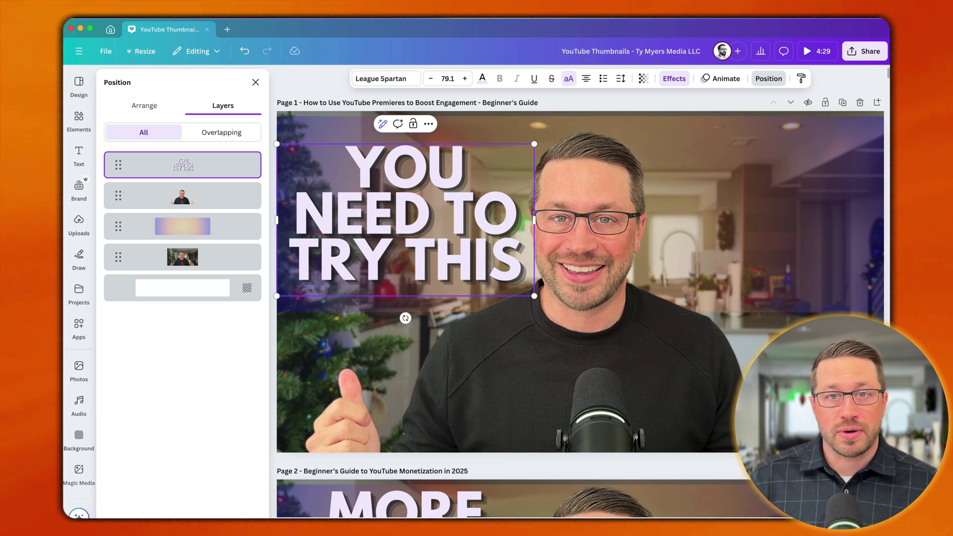
Step: Shrink the gradient's height from its upper and lower edges so it fits behind the three-line headline
{"action": "left_click", "coordinate": [223, 199]}
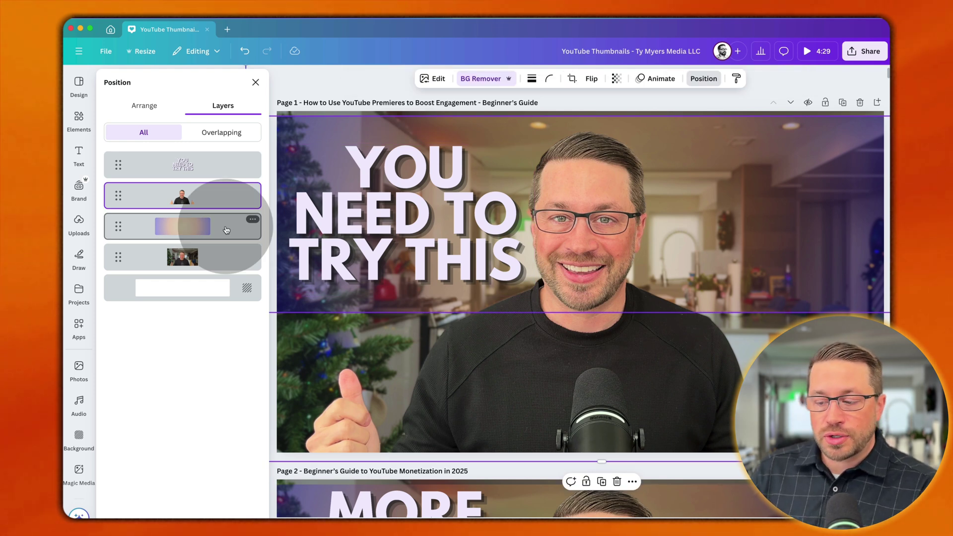
{"action": "left_click", "coordinate": [225, 229]}
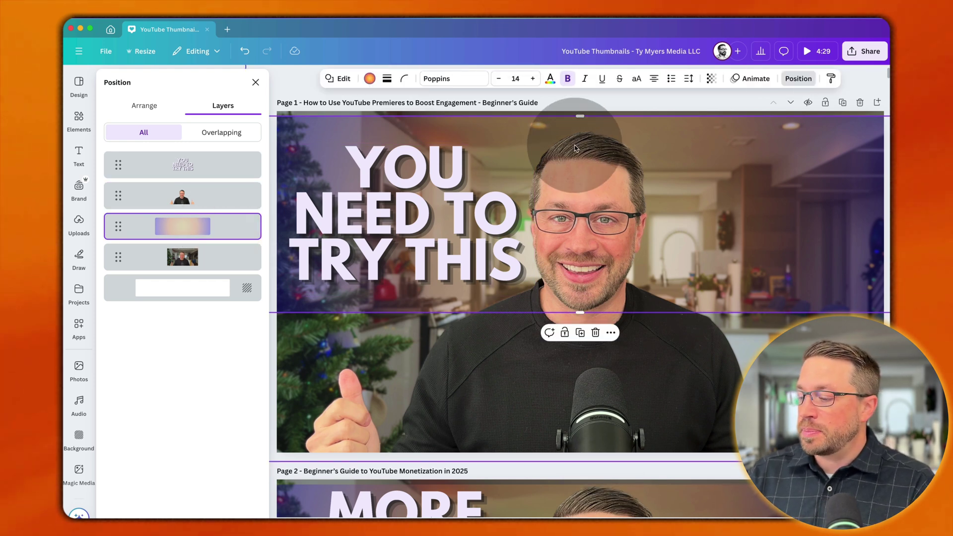
{"action": "left_click_drag", "start_coordinate": [579, 118], "coordinate": [576, 145]}
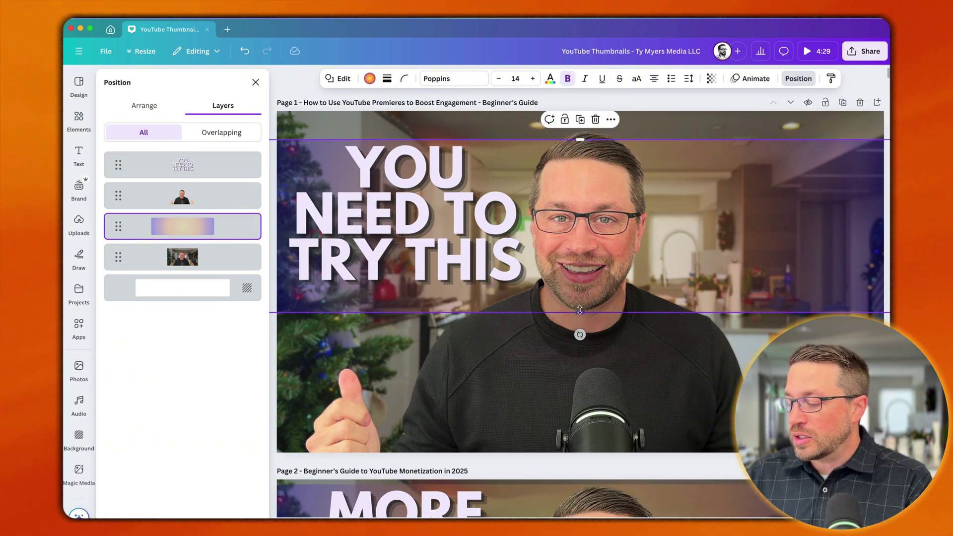
{"action": "left_click_drag", "start_coordinate": [579, 310], "coordinate": [574, 288]}
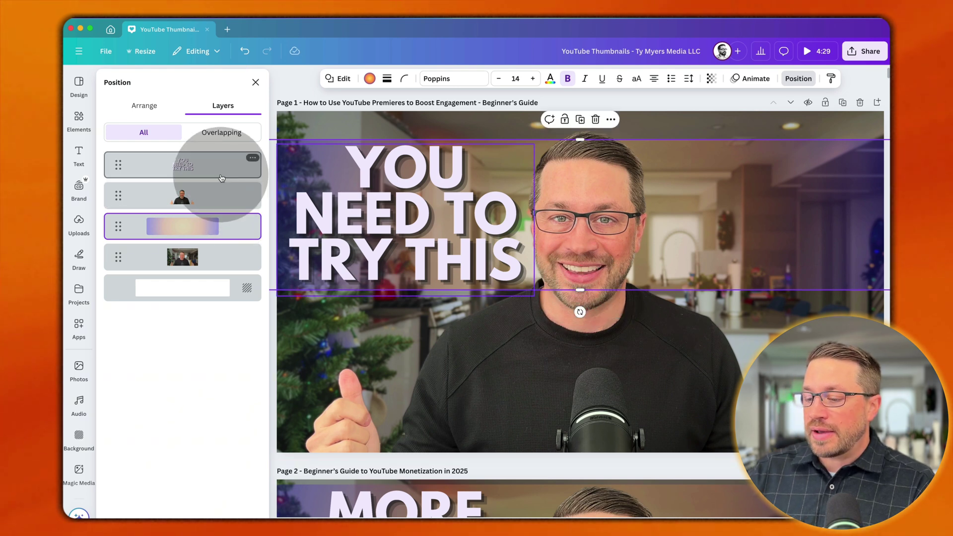
Step: Move the cutout back above the headline in the layer order and go through the layers beneath it
{"action": "left_click_drag", "start_coordinate": [217, 194], "coordinate": [214, 163]}
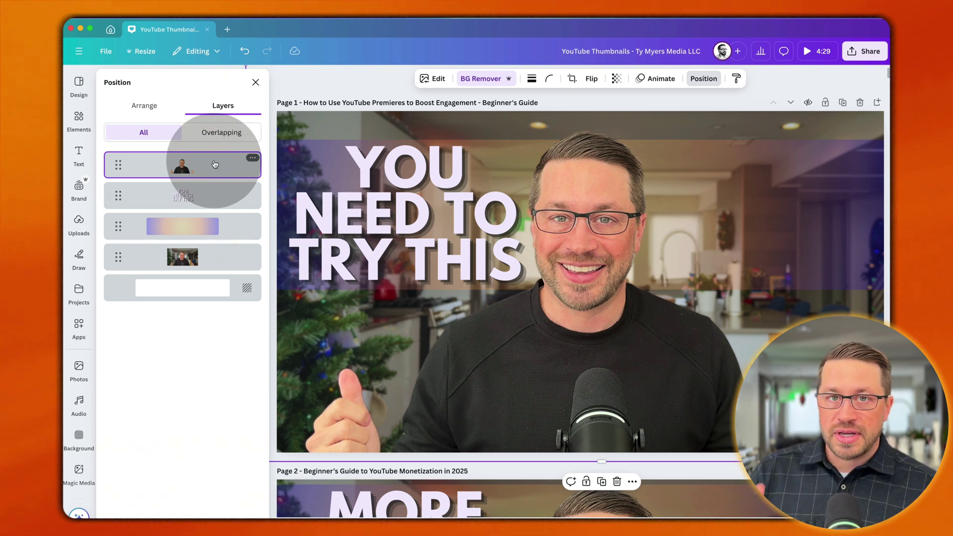
{"action": "left_click", "coordinate": [218, 190]}
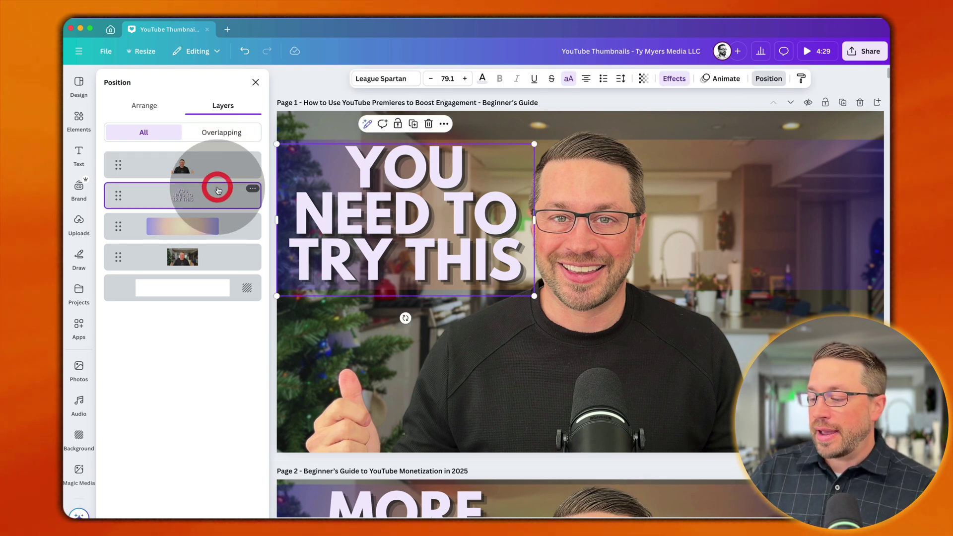
{"action": "left_click", "coordinate": [220, 221]}
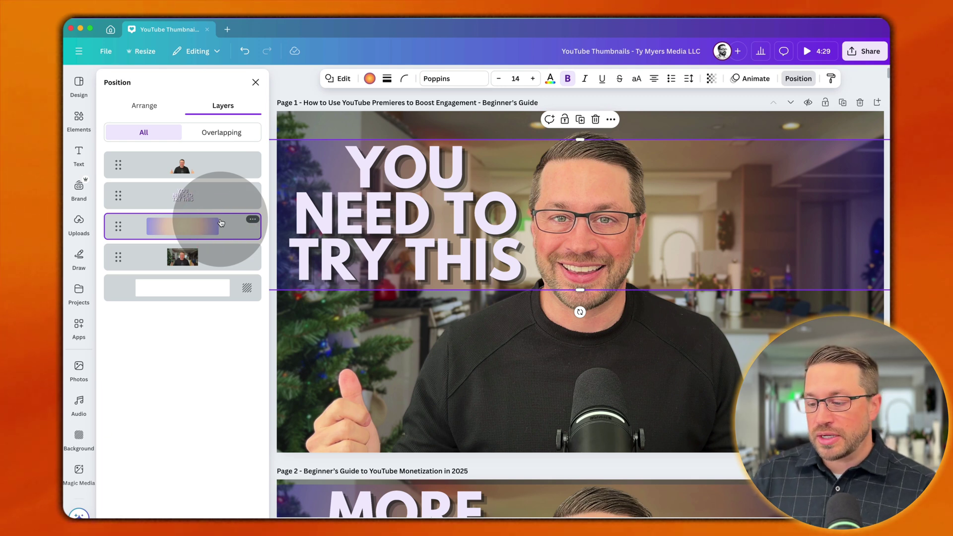
{"action": "left_click", "coordinate": [216, 254]}
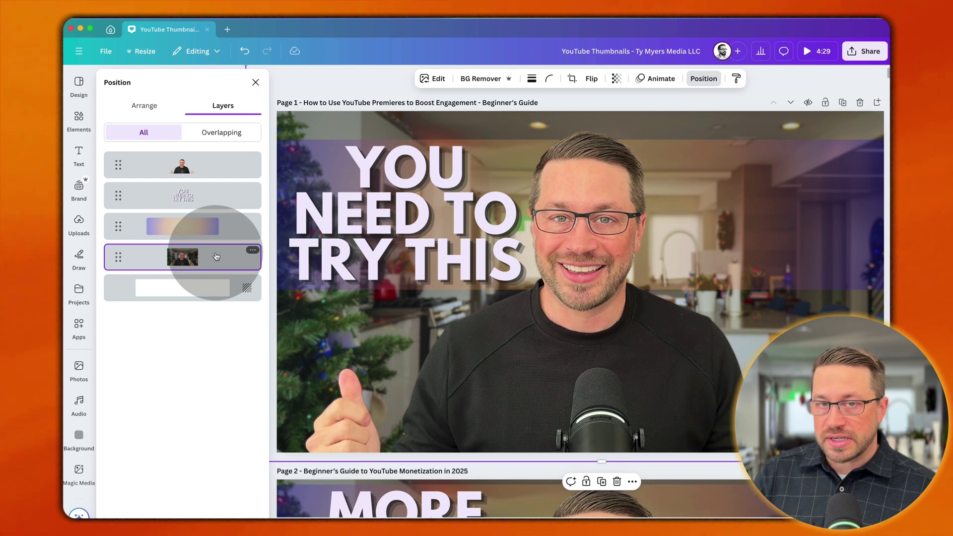
Step: Apply Face Retouch to the cutout with Smooth skin set to 30, and deselect it
{"action": "left_click", "coordinate": [432, 79]}
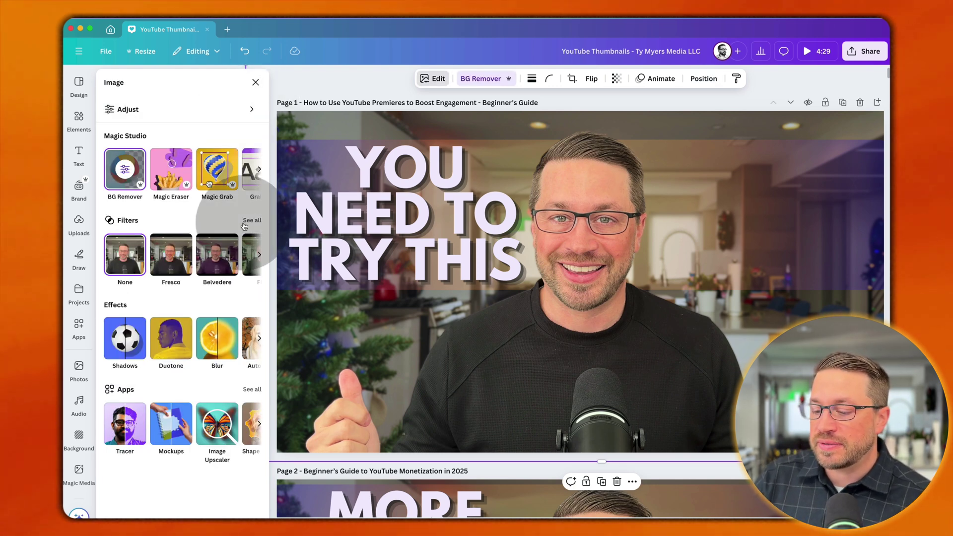
{"action": "left_click", "coordinate": [260, 338]}
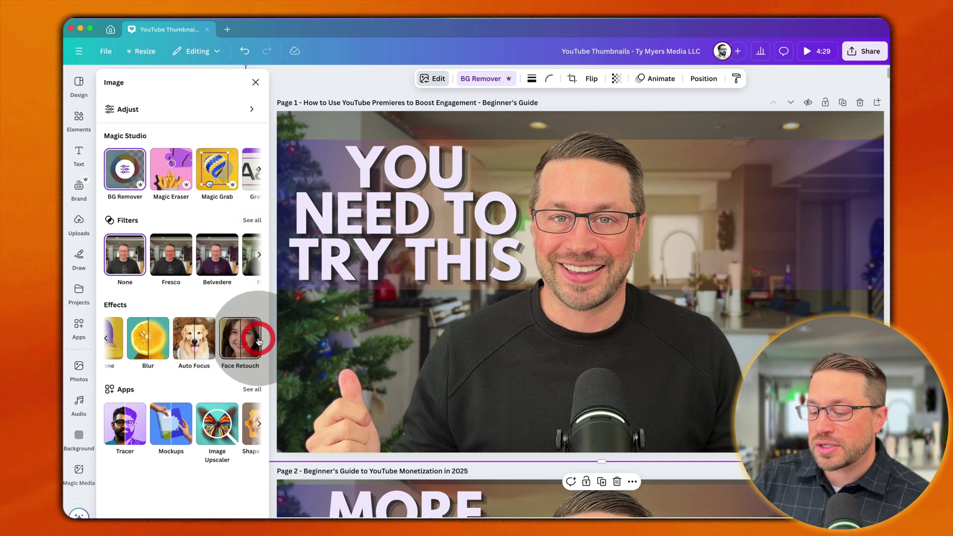
{"action": "left_click", "coordinate": [236, 343]}
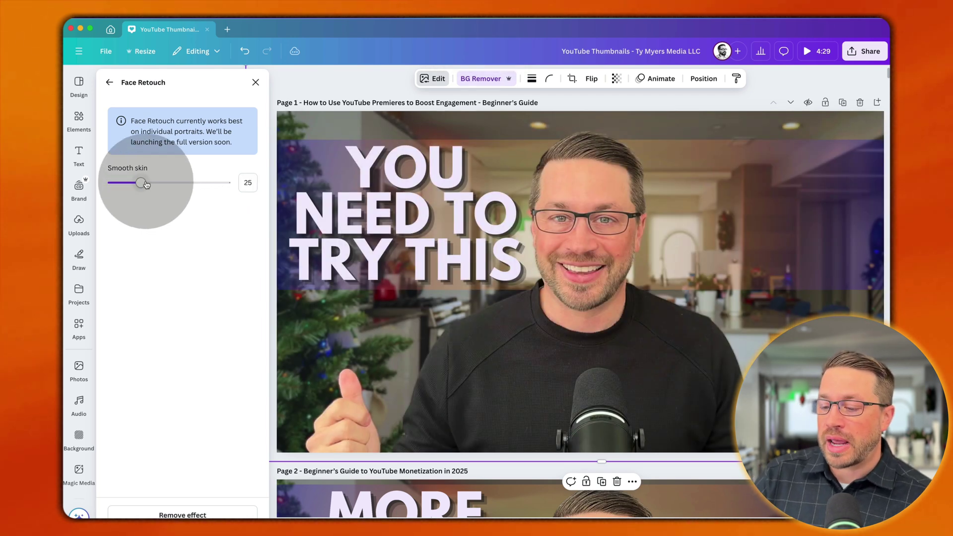
{"action": "left_click_drag", "start_coordinate": [142, 184], "coordinate": [146, 184]}
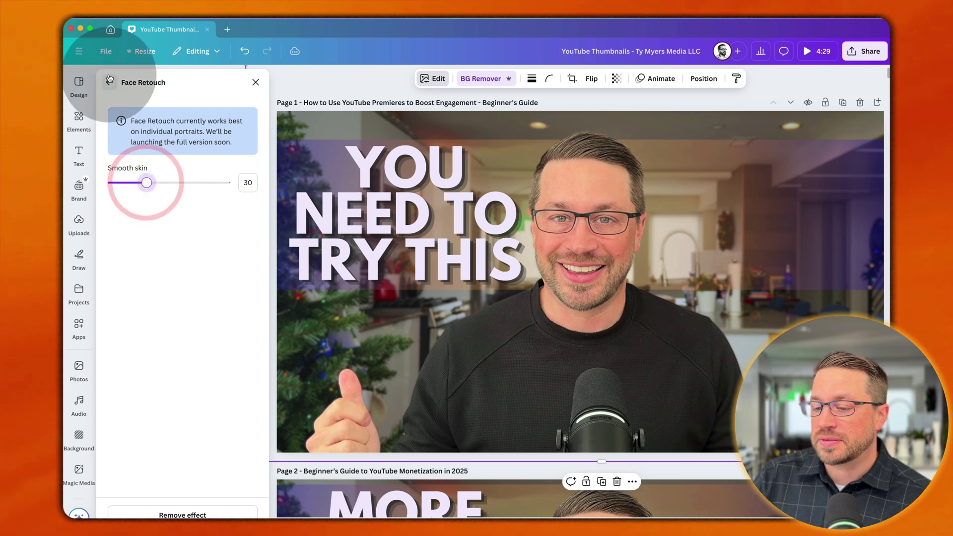
{"action": "left_click", "coordinate": [108, 82]}
{"action": "left_click", "coordinate": [829, 280]}
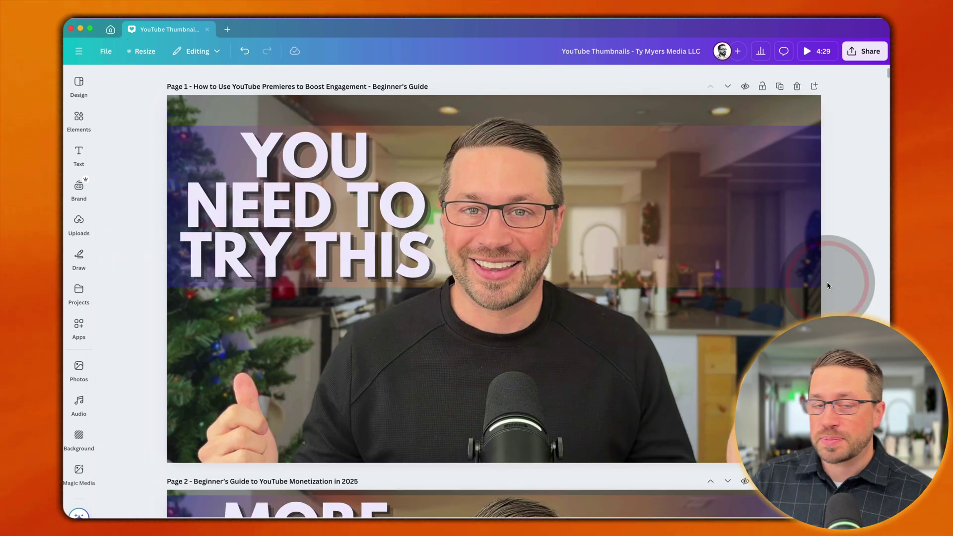